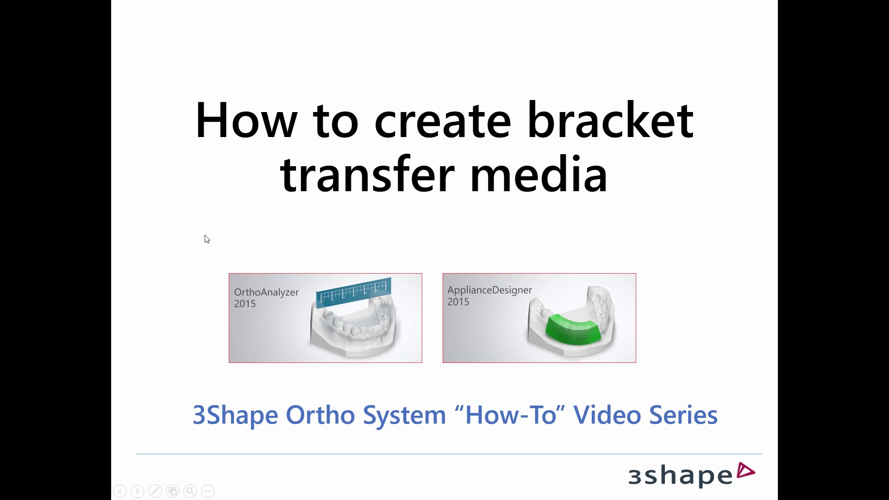
# Step: Advance past the title slide to the slide explaining what bracket transfer media is
pyautogui.click(207, 239)
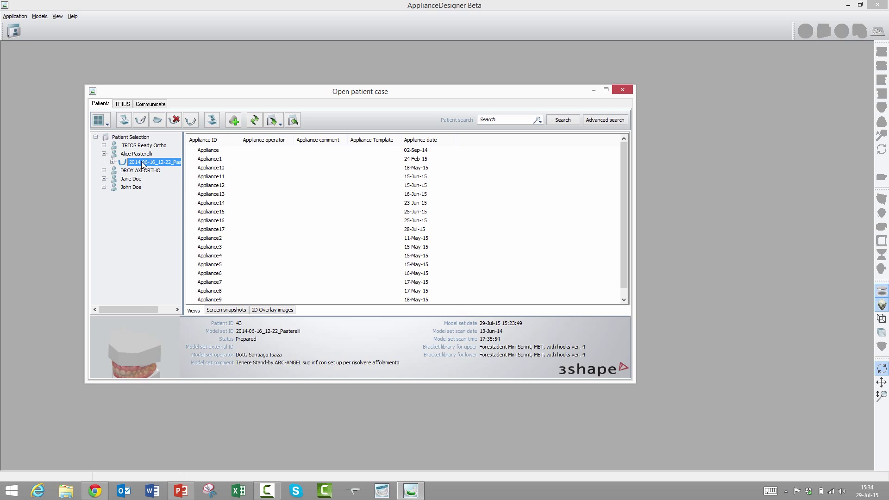
# Step: Add a new appliance, Appliance18, to the patient's model set and open the case
pyautogui.rightClick(142, 165)
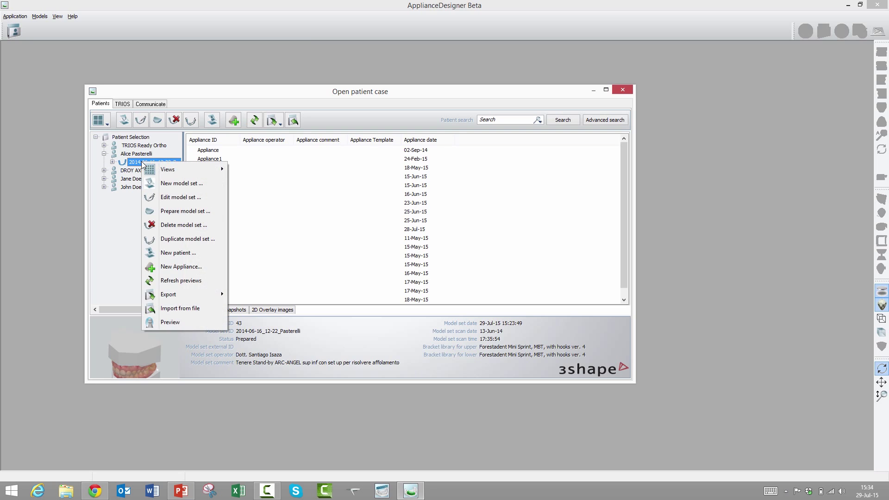
pyautogui.click(181, 267)
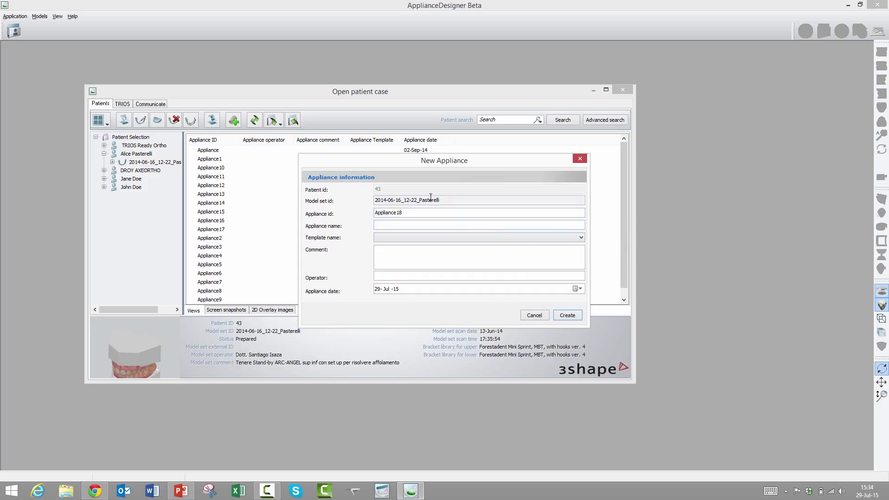
pyautogui.click(568, 315)
pyautogui.doubleClick(479, 284)
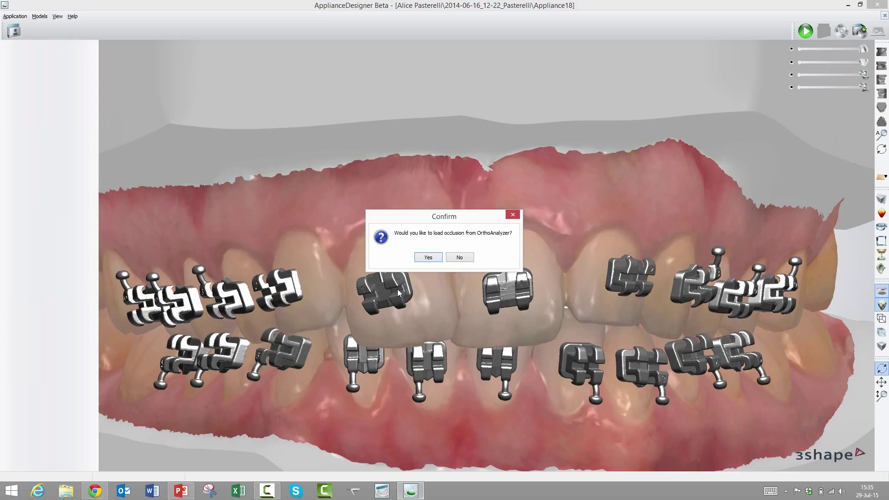
# Step: Accept loading OrthoAnalyzer occlusion so both bracketed arches close together in the articulator
pyautogui.click(428, 259)
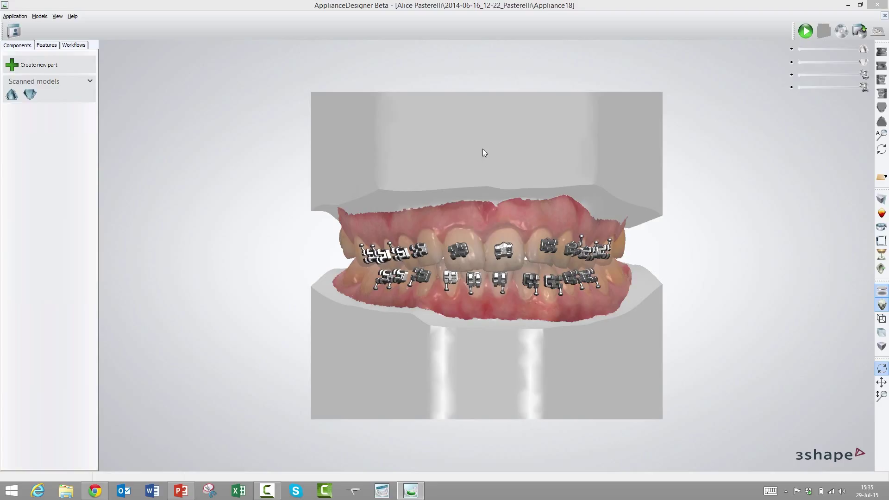
# Step: Create an IDB master model named Max1 from the maxillary scan
pyautogui.rightClick(461, 175)
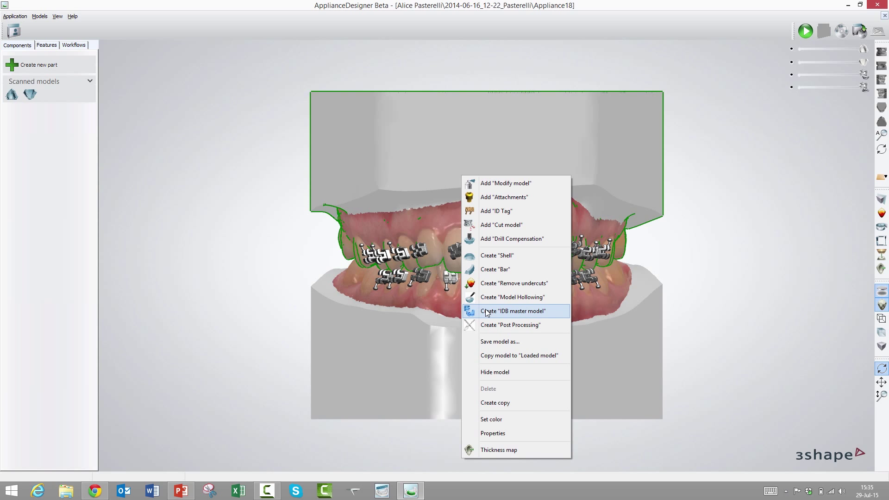
pyautogui.click(522, 312)
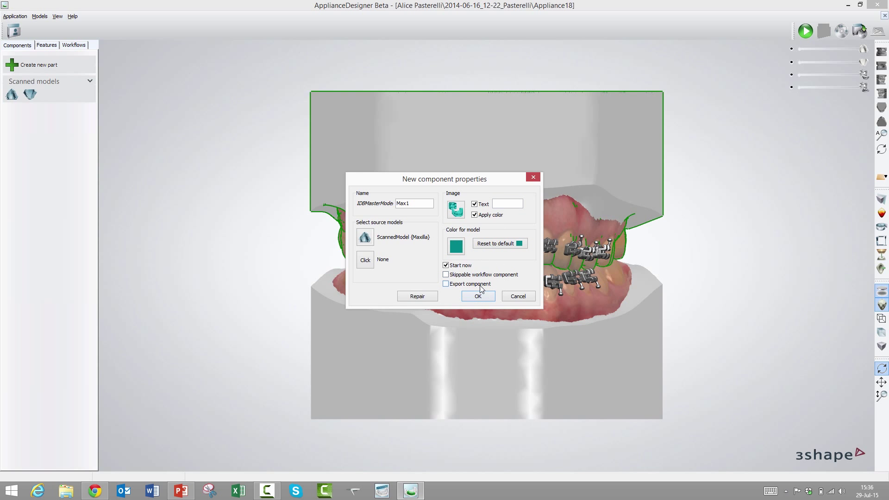
pyautogui.click(476, 296)
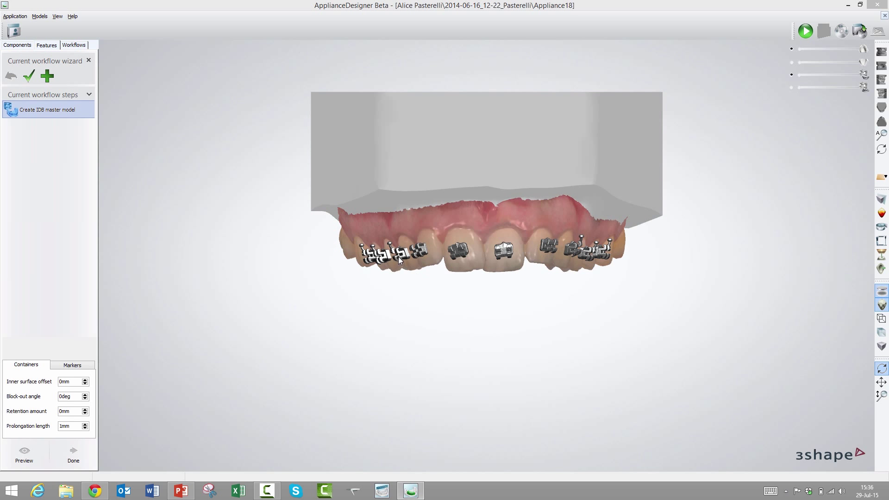
# Step: Show the Markers settings (0.5mm wall, 0mm offset) and zoom in on the upper brackets
pyautogui.click(73, 365)
pyautogui.moveTo(307, 373); pyautogui.dragTo(256, 302, button='right')
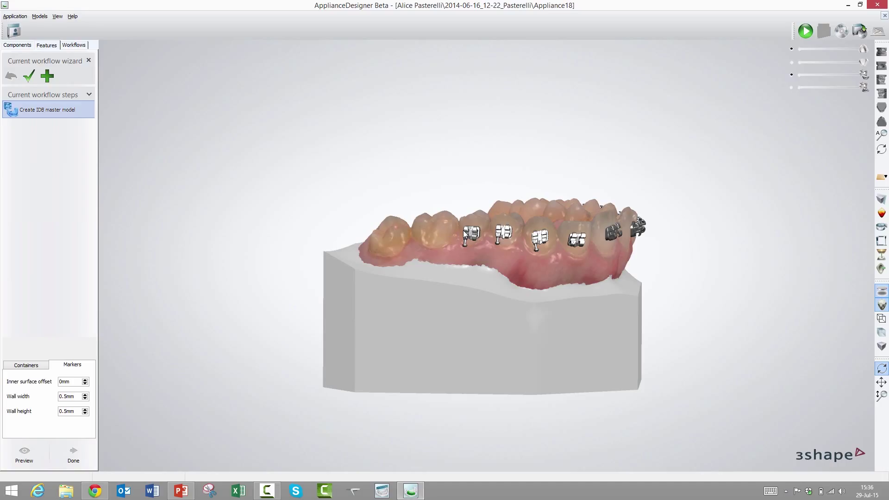
pyautogui.scroll(5, 455, 252)
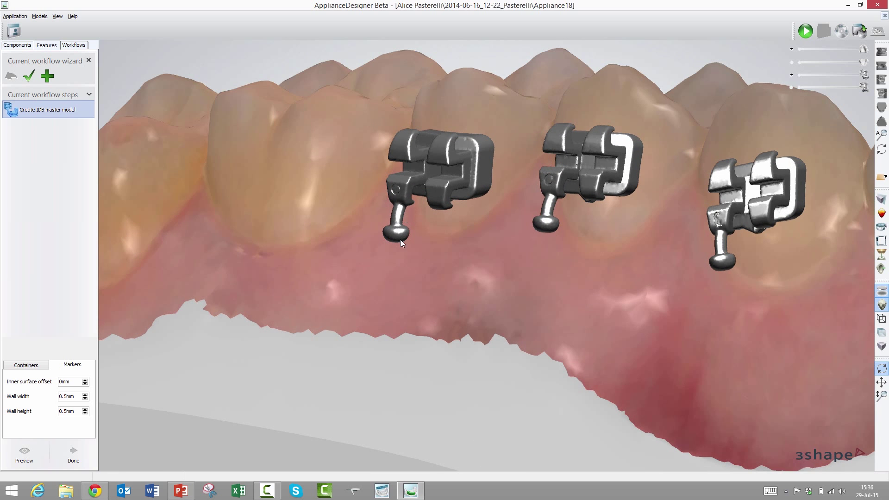
pyautogui.scroll(-3, 431, 237)
pyautogui.scroll(2, 350, 202)
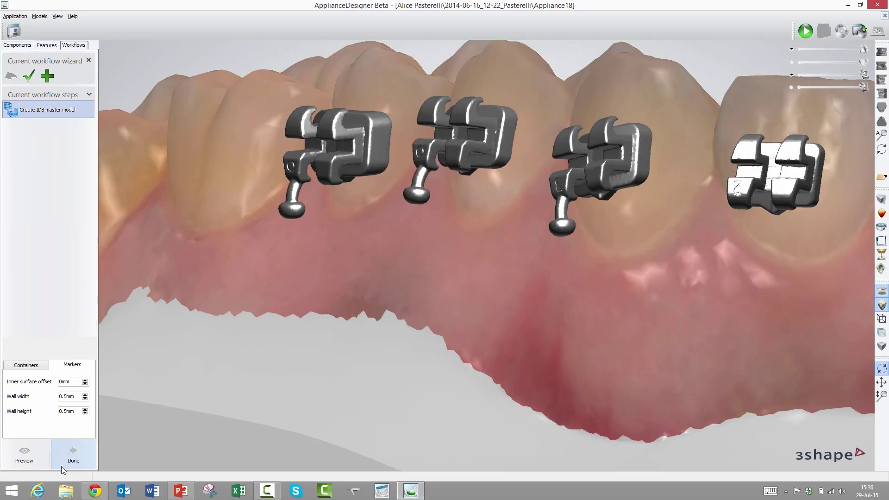
# Step: Preview the Max1 master model to generate teal marker walls around each upper bracket
pyautogui.click(31, 457)
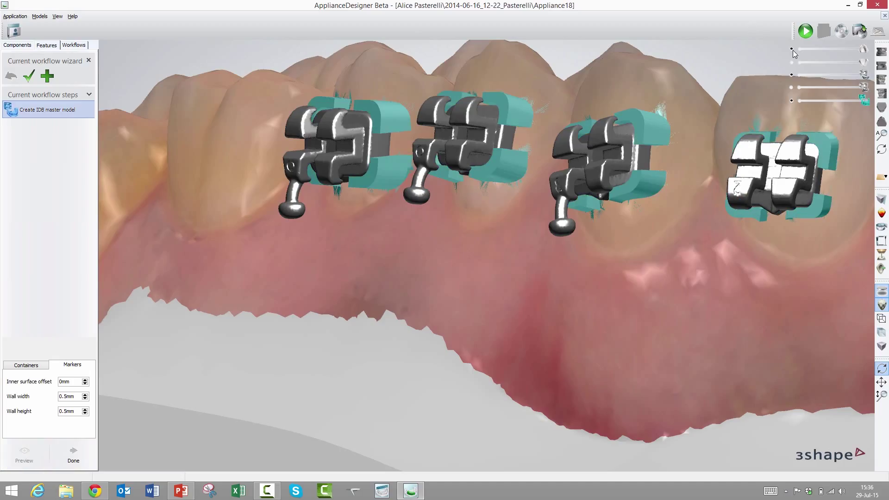
# Step: Hide the textured scan to reveal the teal model and zoom onto its brackets
pyautogui.click(792, 49)
pyautogui.scroll(2, 741, 245)
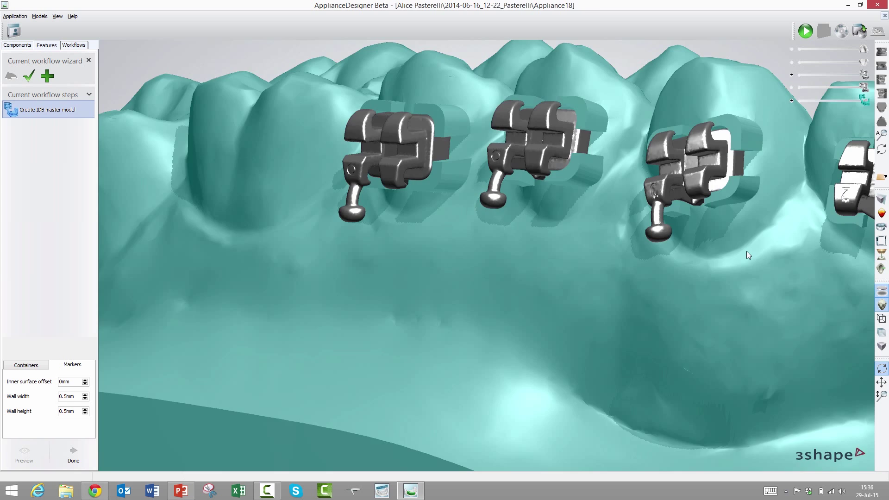
pyautogui.scroll(-3, 734, 255)
pyautogui.scroll(2, 729, 261)
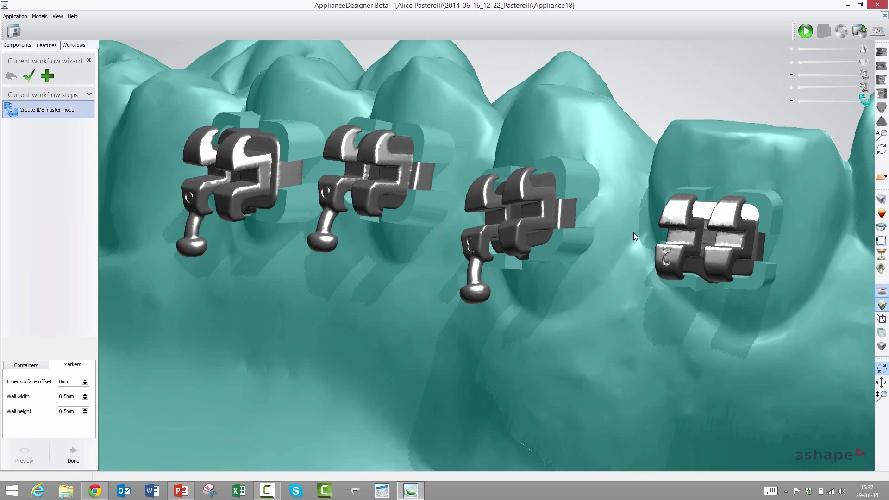
pyautogui.moveTo(655, 238); pyautogui.dragTo(513, 204, button='middle')
pyautogui.scroll(2, 513, 204)
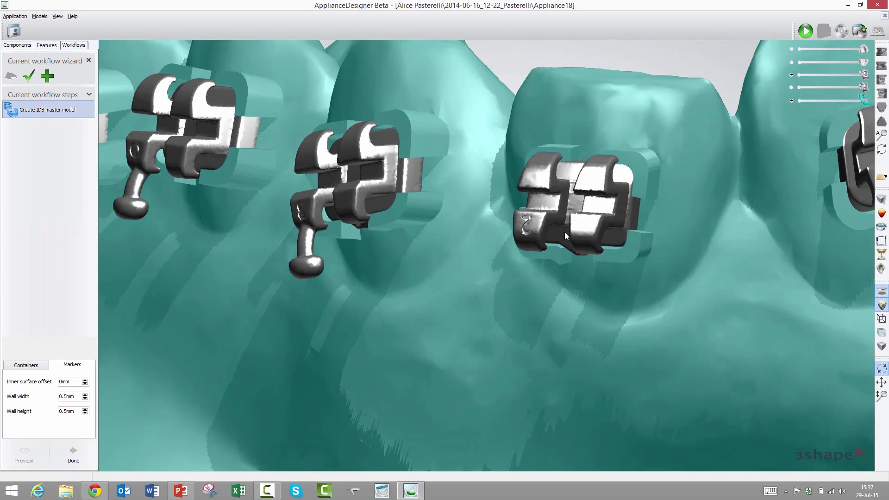
pyautogui.moveTo(565, 232); pyautogui.dragTo(596, 225, button='right')
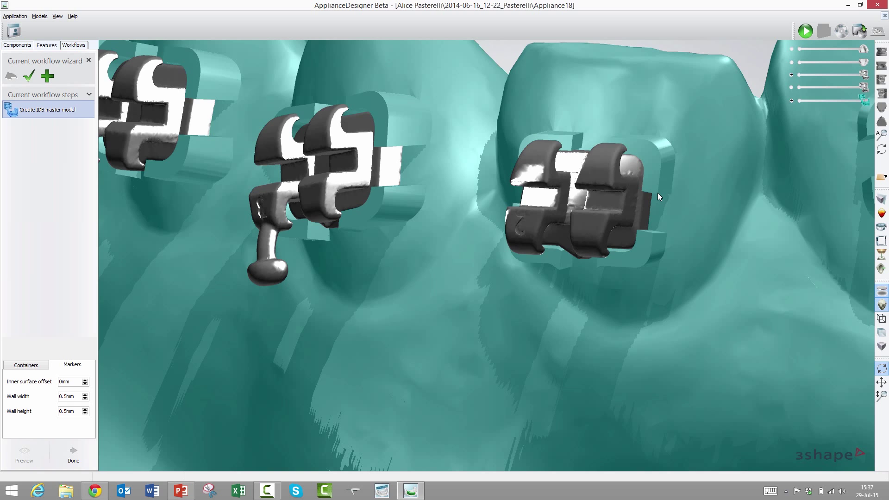
pyautogui.scroll(2, 615, 184)
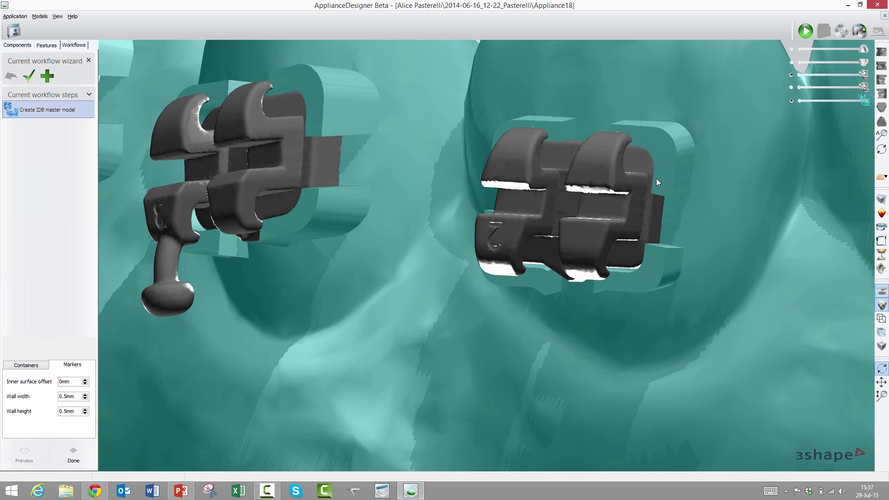
# Step: Hide the brackets and inspect the bracket slots along the tooth row
pyautogui.click(792, 74)
pyautogui.scroll(-3, 519, 196)
pyautogui.moveTo(519, 196); pyautogui.dragTo(557, 201, button='right')
pyautogui.scroll(3, 578, 160)
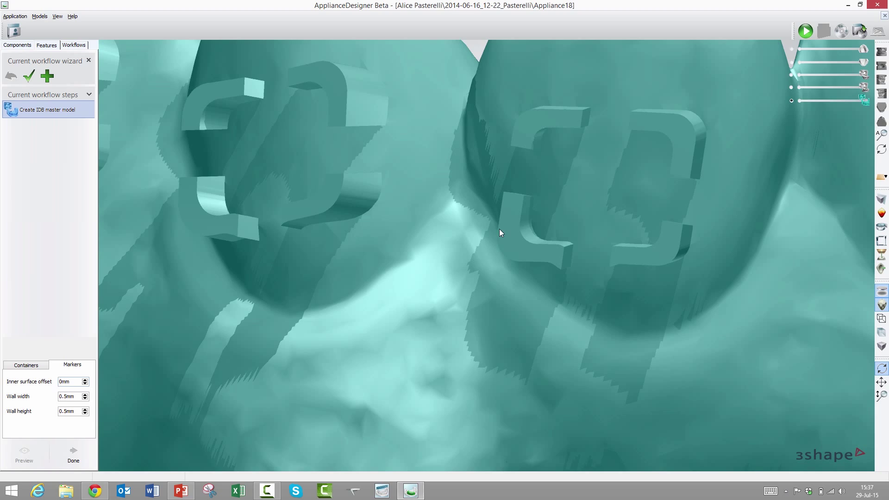
pyautogui.scroll(-3, 501, 273)
pyautogui.moveTo(501, 273); pyautogui.dragTo(468, 326, button='right')
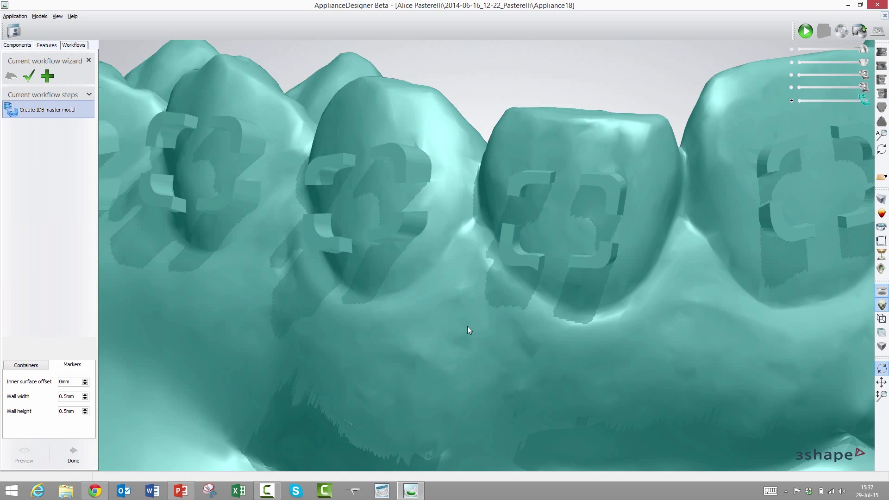
pyautogui.scroll(3, 467, 326)
pyautogui.scroll(-2, 508, 313)
pyautogui.scroll(-3, 486, 324)
pyautogui.moveTo(454, 291); pyautogui.dragTo(515, 308, button='right')
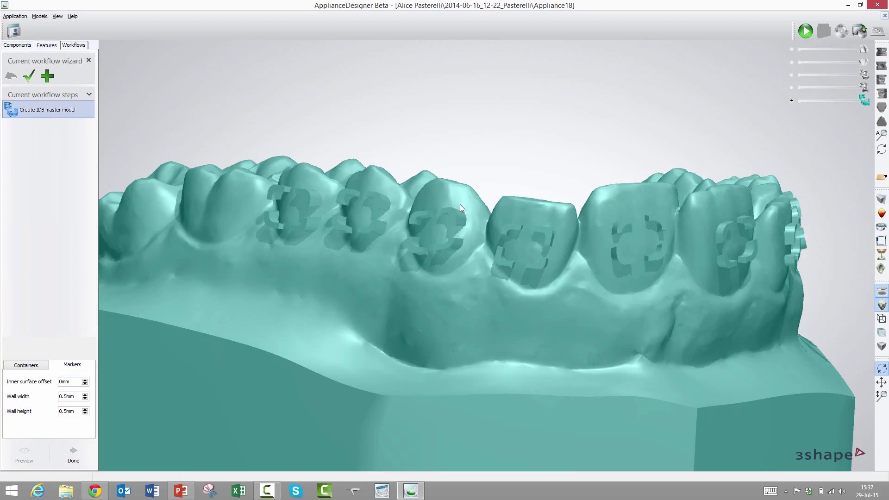
pyautogui.scroll(5, 460, 204)
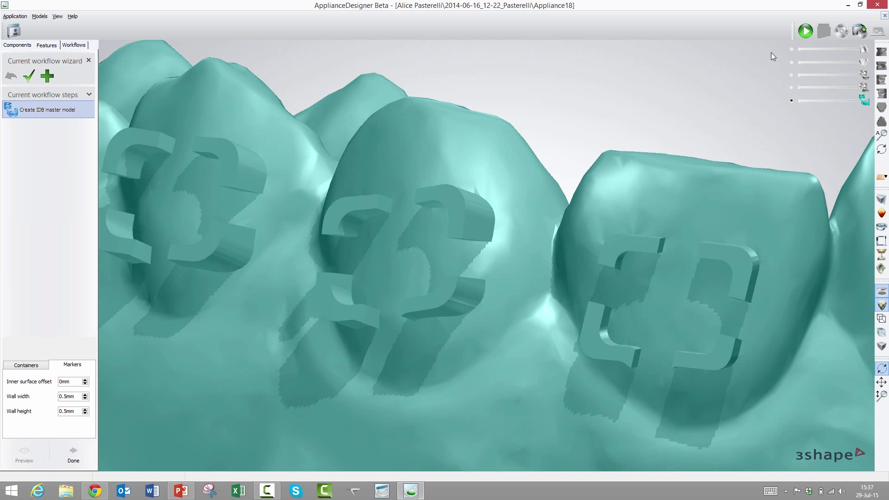
# Step: Show the brackets again and view the arch from the side
pyautogui.click(792, 74)
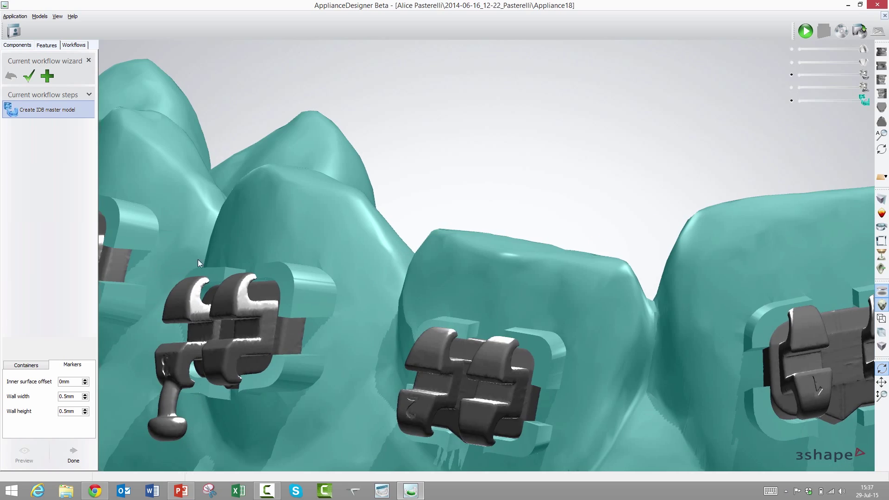
pyautogui.moveTo(199, 259); pyautogui.dragTo(180, 239, button='right')
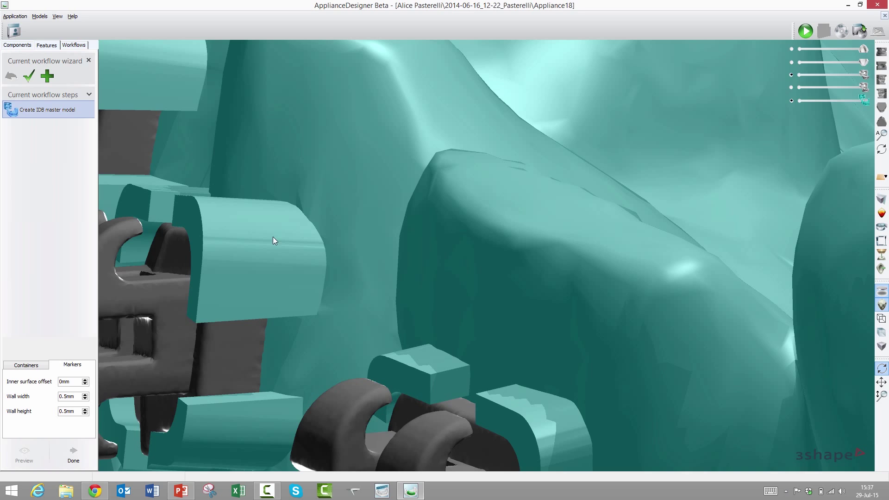
pyautogui.scroll(-5, 260, 239)
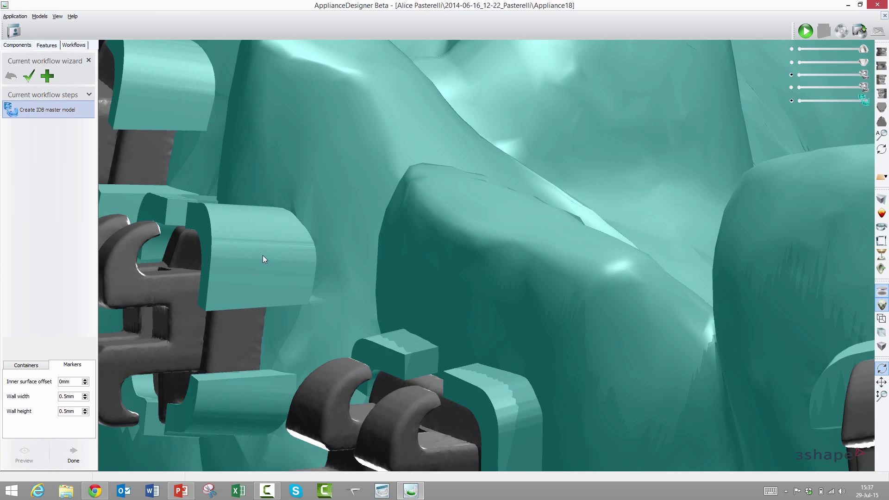
pyautogui.scroll(5, 287, 351)
pyautogui.scroll(-5, 352, 359)
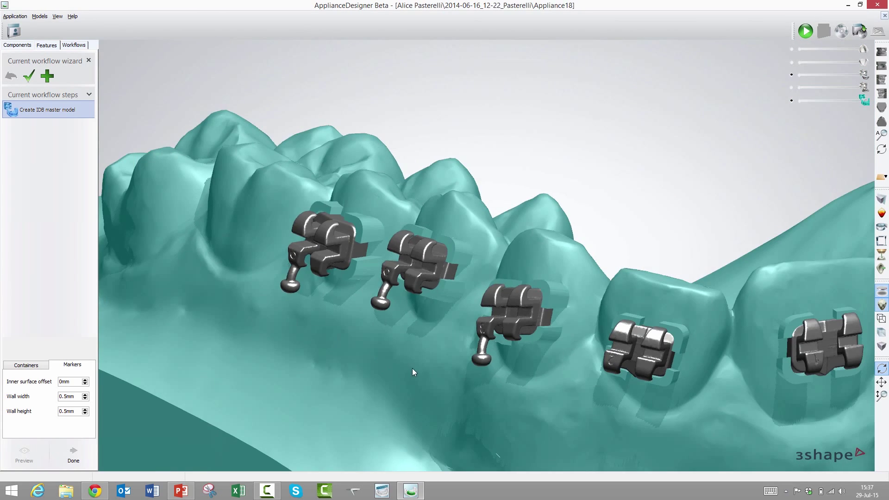
pyautogui.moveTo(411, 368); pyautogui.dragTo(4, 379, button='right')
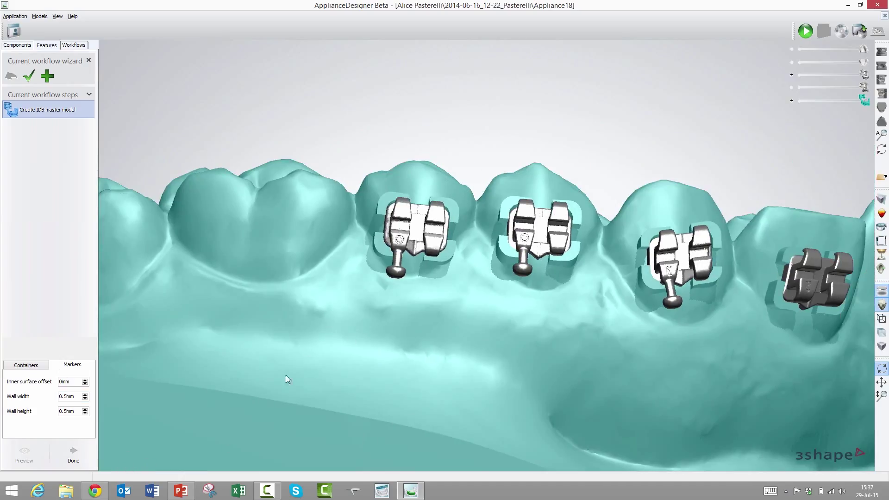
# Step: Finish the IDB master model, hide the brackets, and view the whole arch's recesses
pyautogui.click(73, 453)
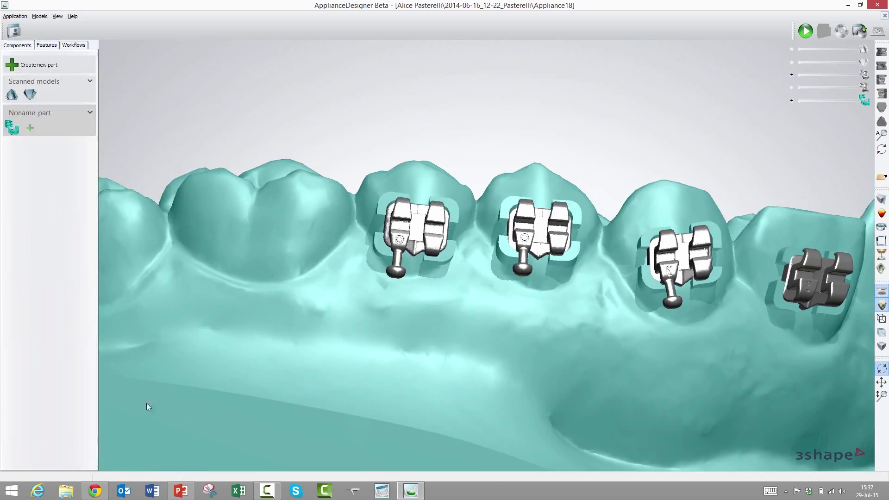
pyautogui.click(791, 74)
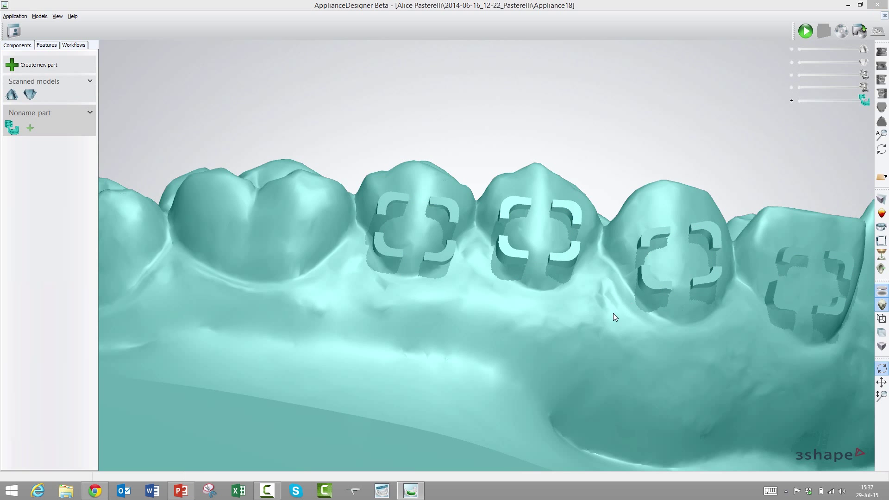
pyautogui.scroll(-5, 612, 313)
pyautogui.moveTo(632, 335); pyautogui.dragTo(561, 332, button='right')
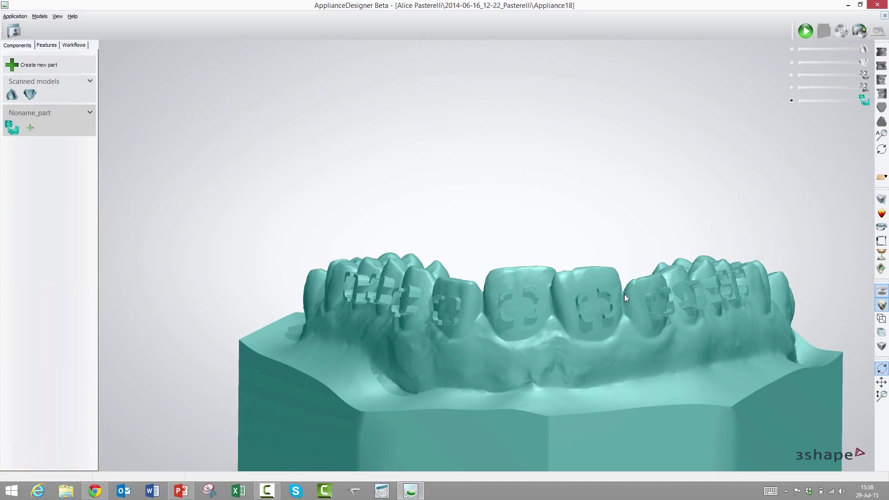
pyautogui.moveTo(616, 292); pyautogui.dragTo(613, 299, button='right')
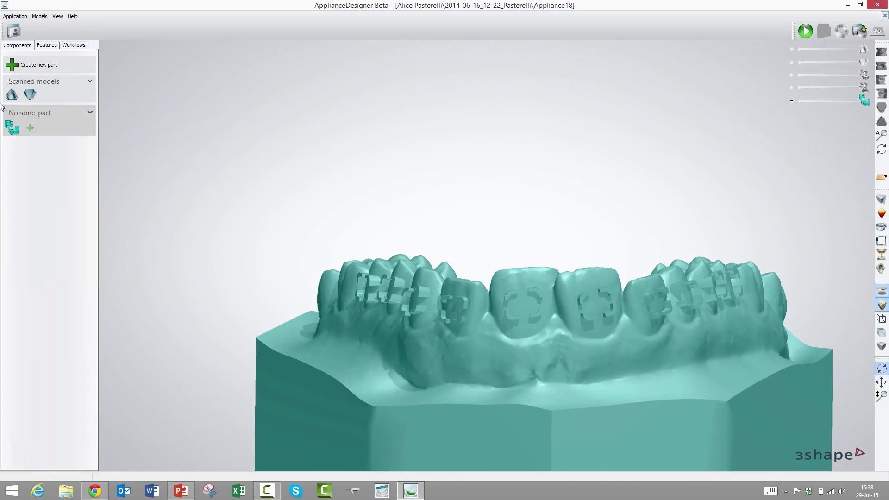
# Step: Finish the earlier IDB master model step and bring up the bracketed scan's context menu
pyautogui.click(12, 128)
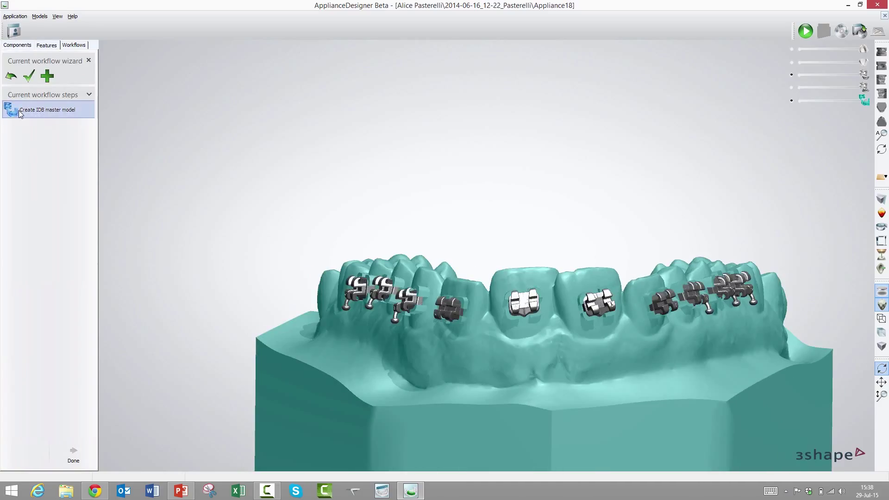
pyautogui.click(75, 451)
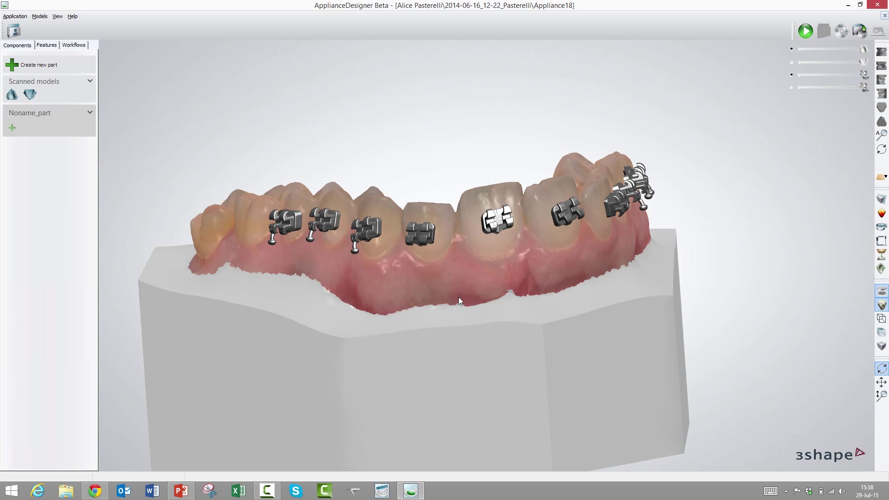
pyautogui.rightClick(442, 285)
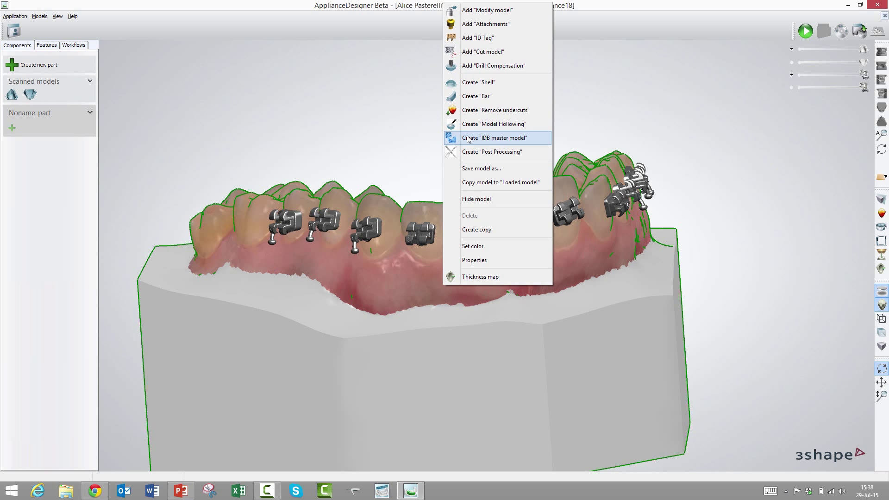
# Step: Start an IDB master model from the bracketed scan and preview containers with 0mm offset, 1mm prolongation
pyautogui.click(502, 138)
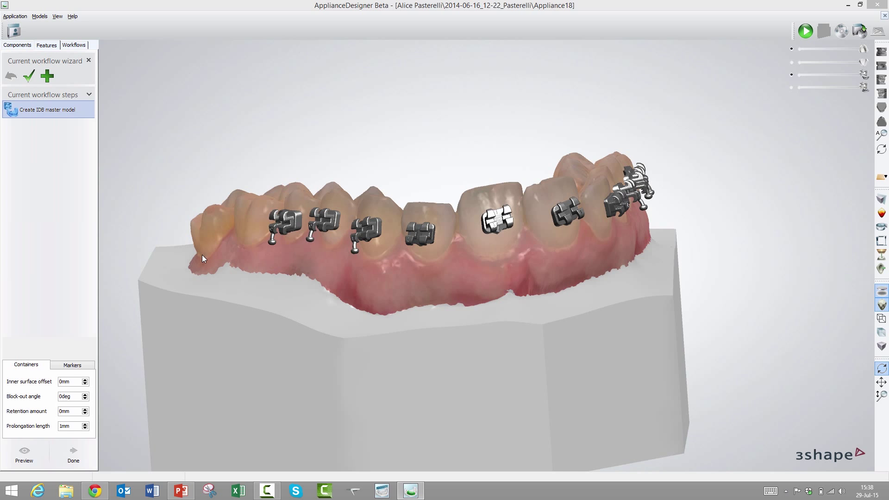
pyautogui.moveTo(227, 325); pyautogui.dragTo(264, 157)
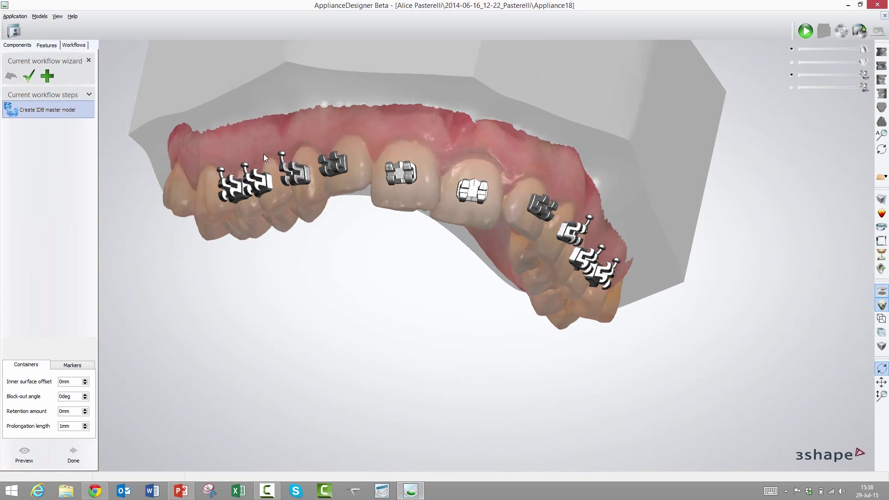
pyautogui.scroll(8, 263, 154)
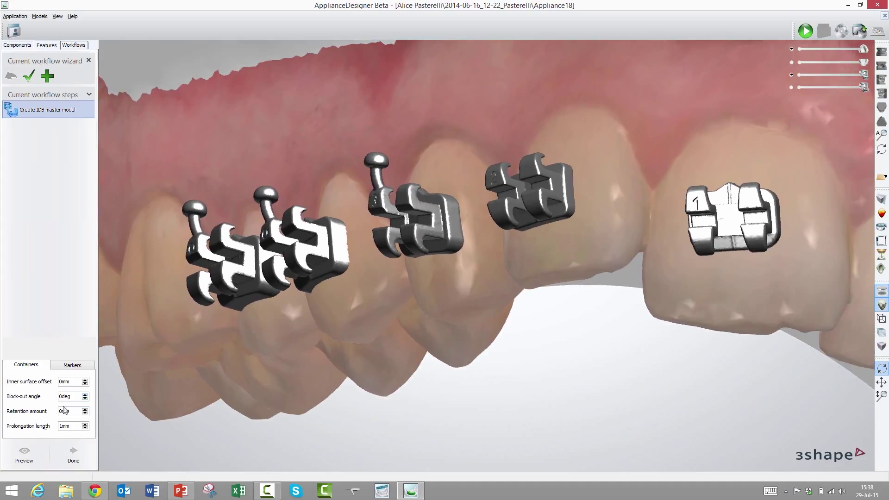
pyautogui.click(24, 453)
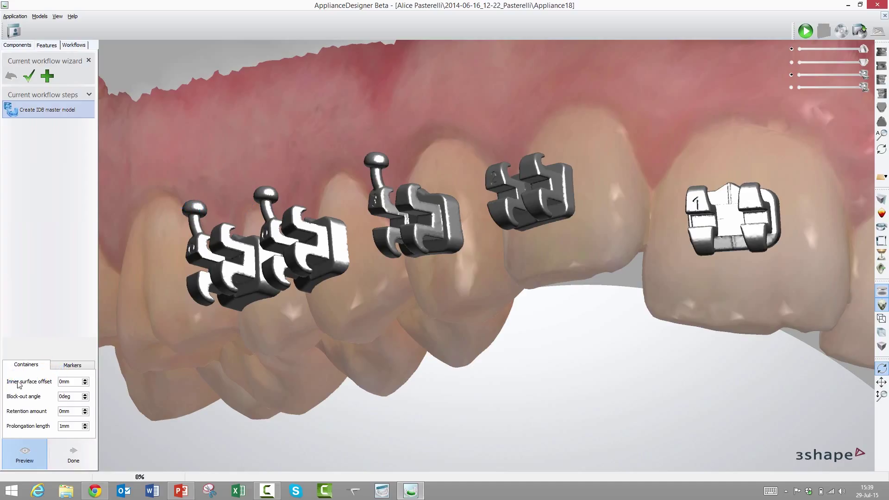
# Step: Hide the textured gum scan and inspect the teal containers wrapped around each bracket
pyautogui.click(791, 48)
pyautogui.scroll(5, 283, 205)
pyautogui.moveTo(283, 205); pyautogui.dragTo(379, 300, button='right')
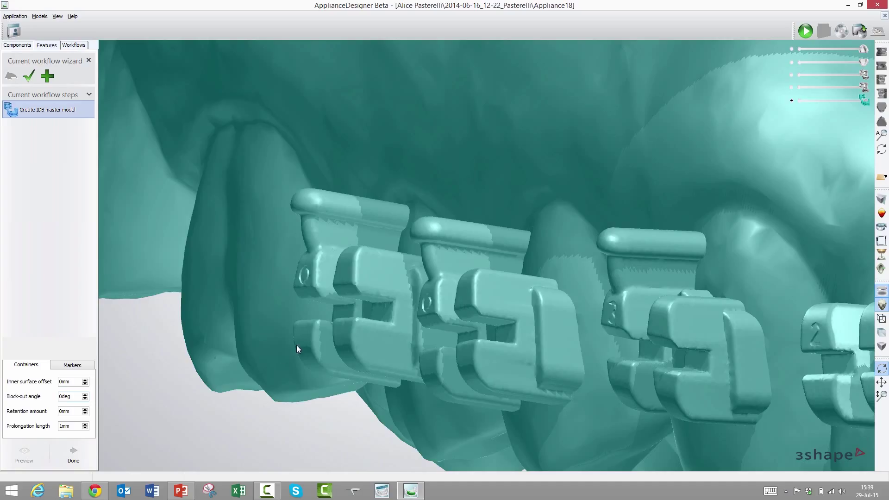
pyautogui.moveTo(296, 345); pyautogui.dragTo(260, 254, button='right')
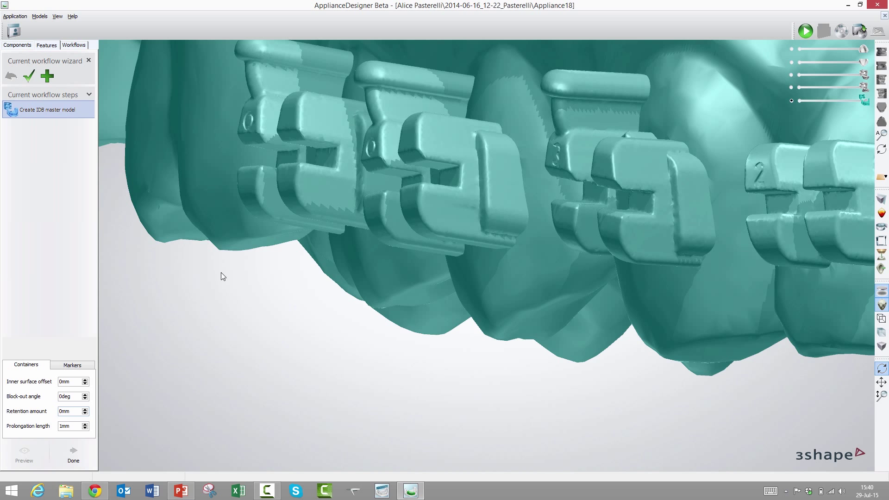
pyautogui.moveTo(155, 249); pyautogui.dragTo(336, 138, button='right')
pyautogui.scroll(5, 336, 138)
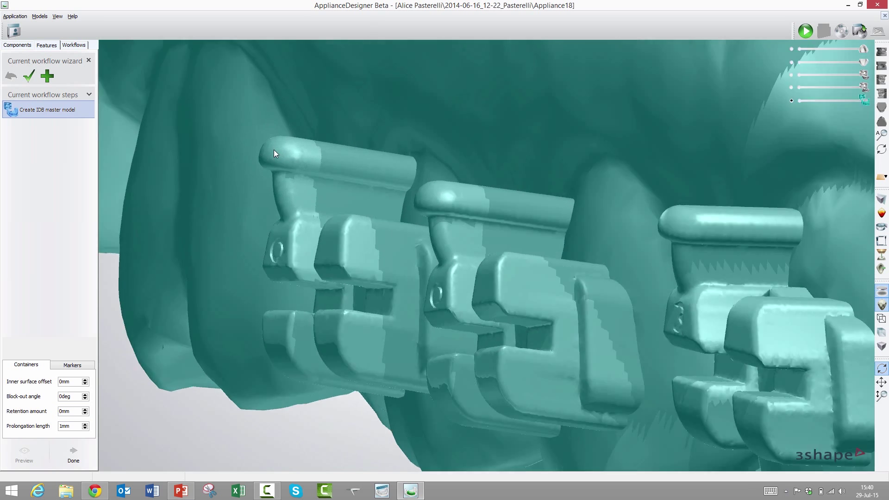
pyautogui.scroll(-3, 278, 172)
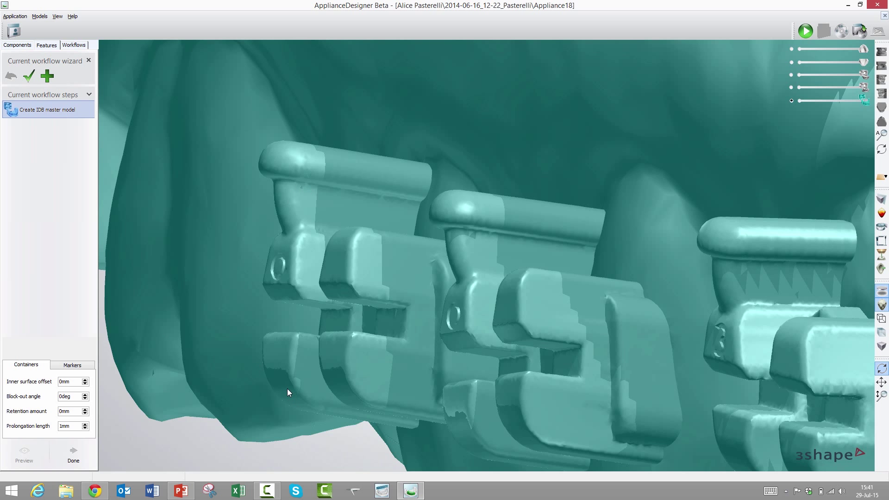
pyautogui.moveTo(286, 388); pyautogui.dragTo(258, 383, button='right')
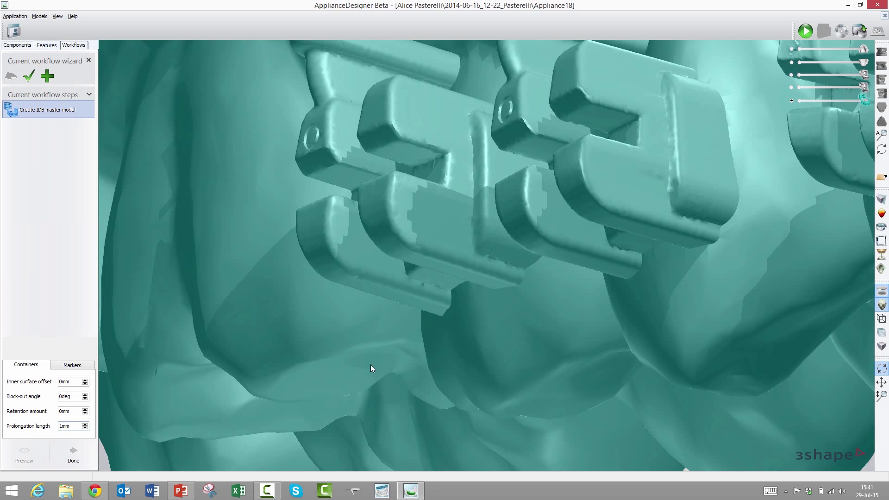
pyautogui.scroll(-5, 401, 358)
pyautogui.moveTo(433, 352); pyautogui.dragTo(624, 157, button='right')
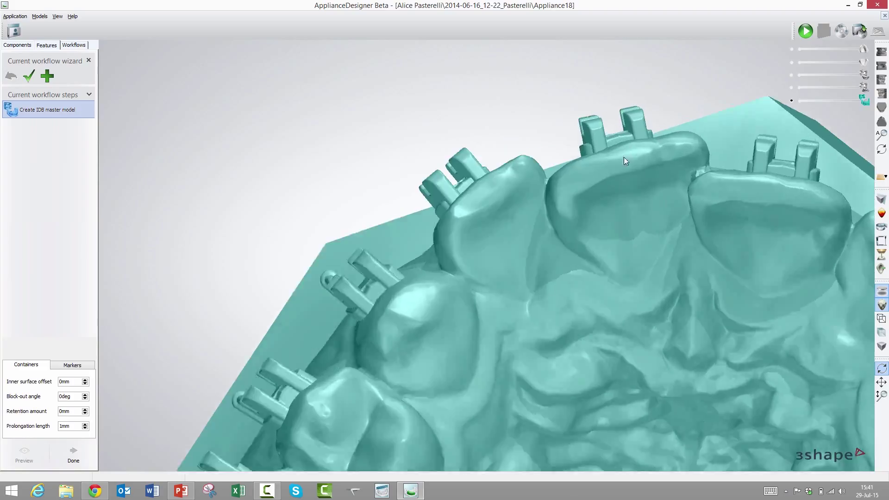
pyautogui.scroll(3, 641, 174)
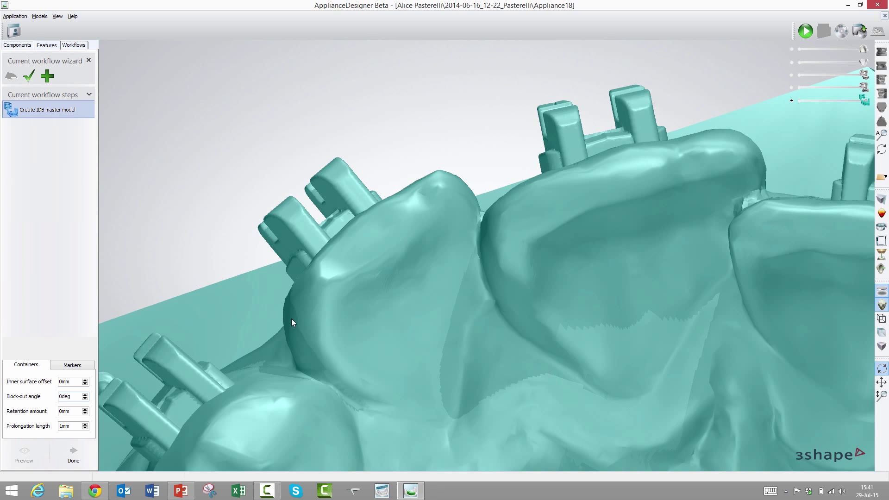
pyautogui.moveTo(292, 320); pyautogui.dragTo(262, 359, button='right')
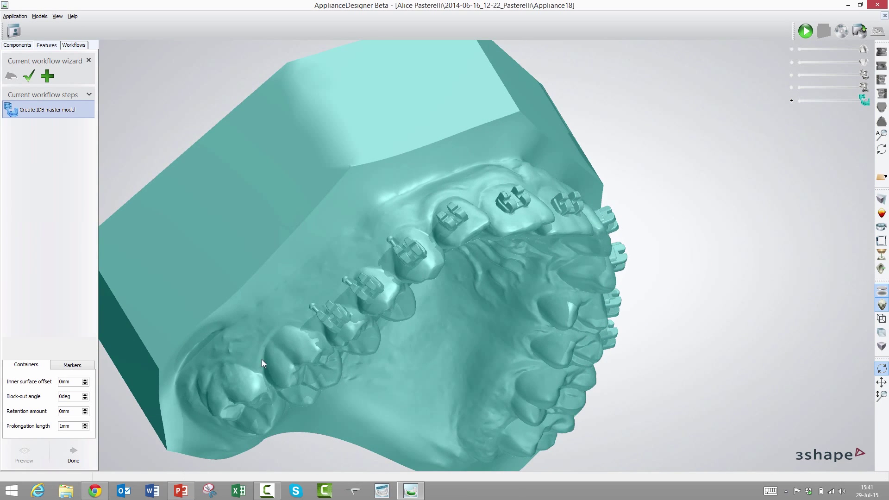
pyautogui.scroll(5, 301, 292)
pyautogui.moveTo(310, 335); pyautogui.dragTo(353, 309, button='right')
pyautogui.scroll(4, 353, 306)
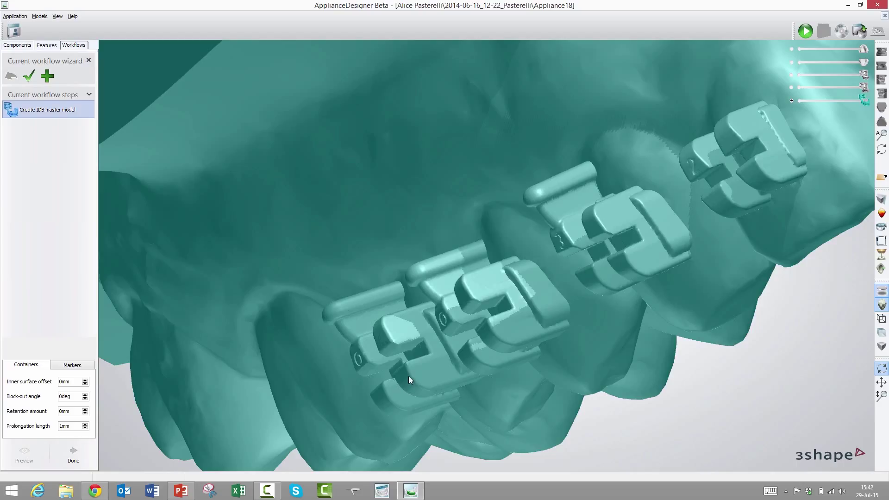
# Step: Finish the IDB master model and inspect its teeth, brackets and base from several angles
pyautogui.click(81, 451)
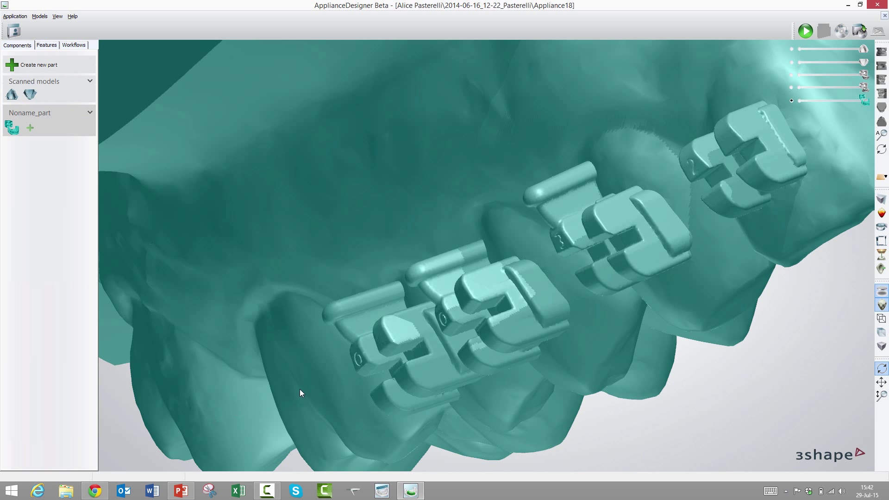
pyautogui.scroll(-3, 346, 325)
pyautogui.moveTo(345, 325); pyautogui.dragTo(401, 224, button='right')
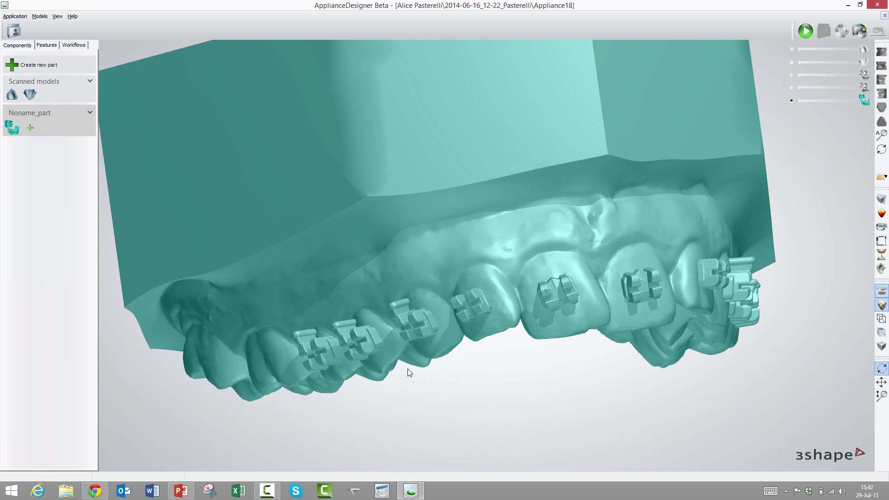
pyautogui.moveTo(408, 371); pyautogui.dragTo(464, 363, button='right')
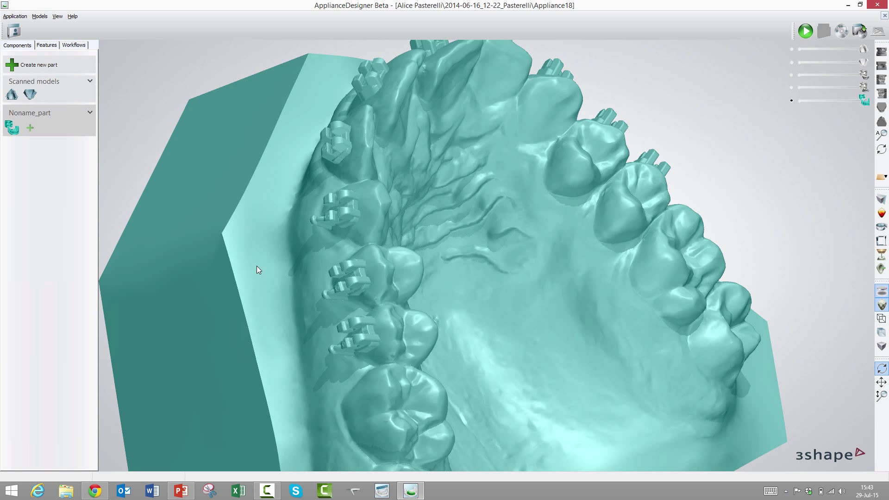
pyautogui.moveTo(258, 270); pyautogui.dragTo(278, 320, button='right')
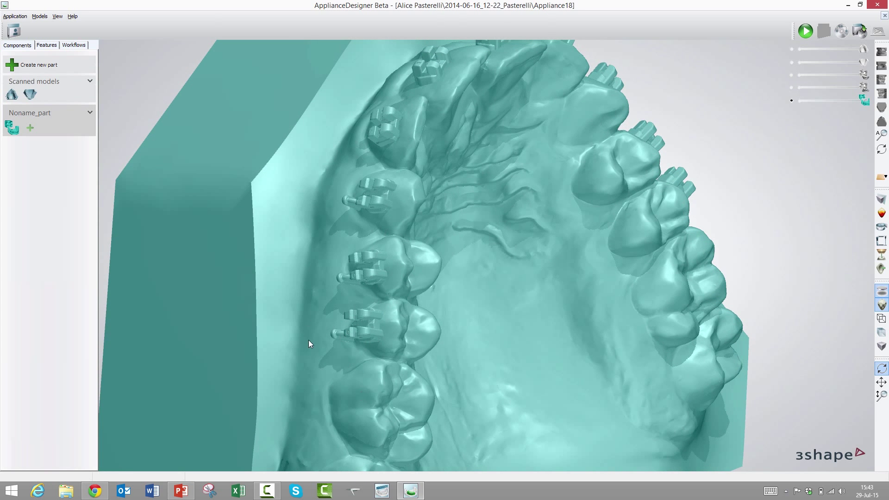
# Step: Create a Shell component named Max1 with source IDBMasterModel
pyautogui.rightClick(388, 328)
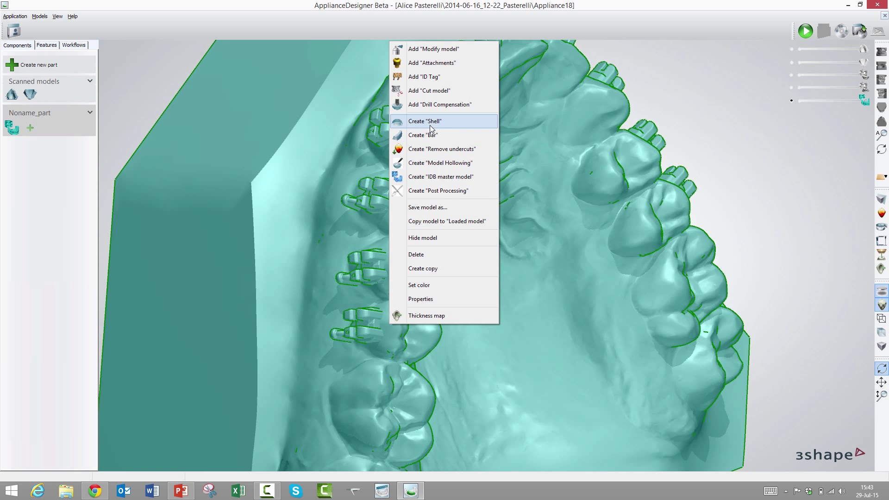
pyautogui.click(435, 123)
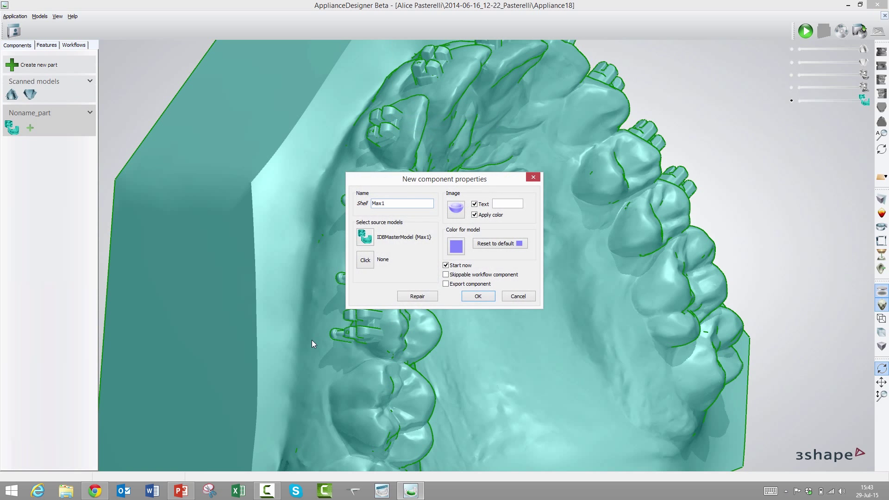
pyautogui.click(477, 298)
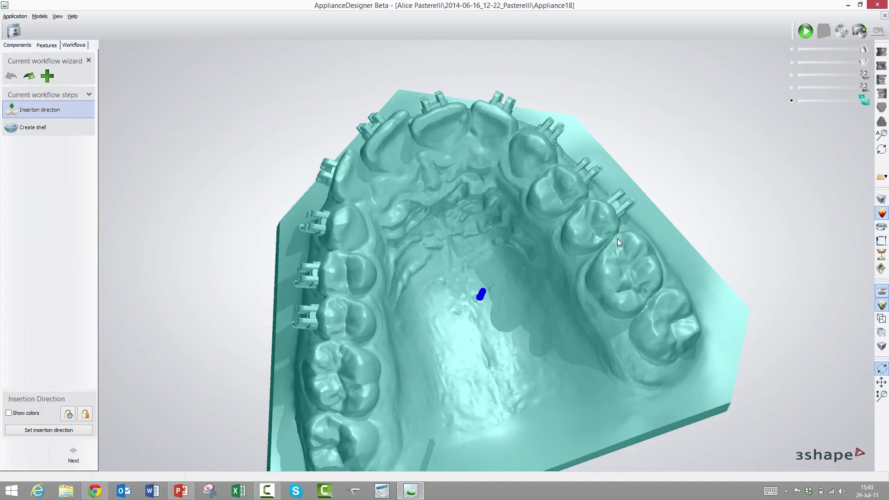
# Step: Check the Max1 insertion arrow from two angles and accept the insertion direction
pyautogui.moveTo(324, 337); pyautogui.dragTo(324, 328, button='right')
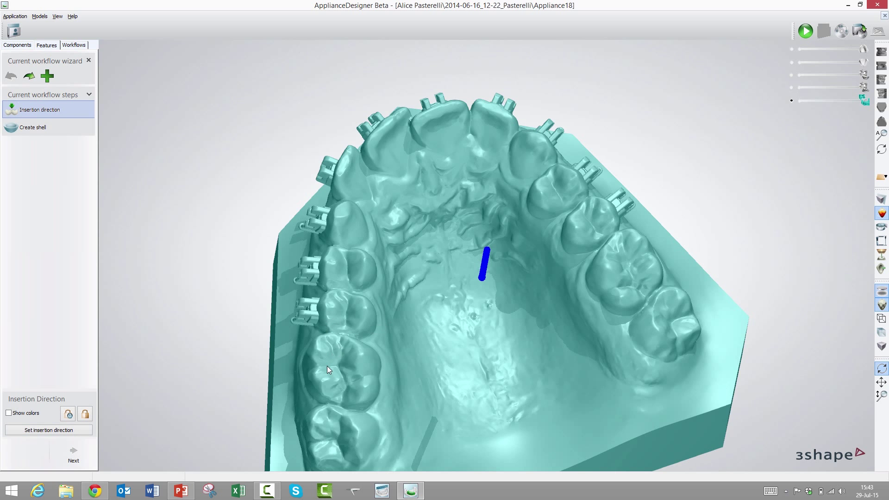
pyautogui.moveTo(327, 366)
pyautogui.mouseDown(button='right')
pyautogui.moveTo(354, 360)
pyautogui.moveTo(342, 366)
pyautogui.mouseUp(button='right')
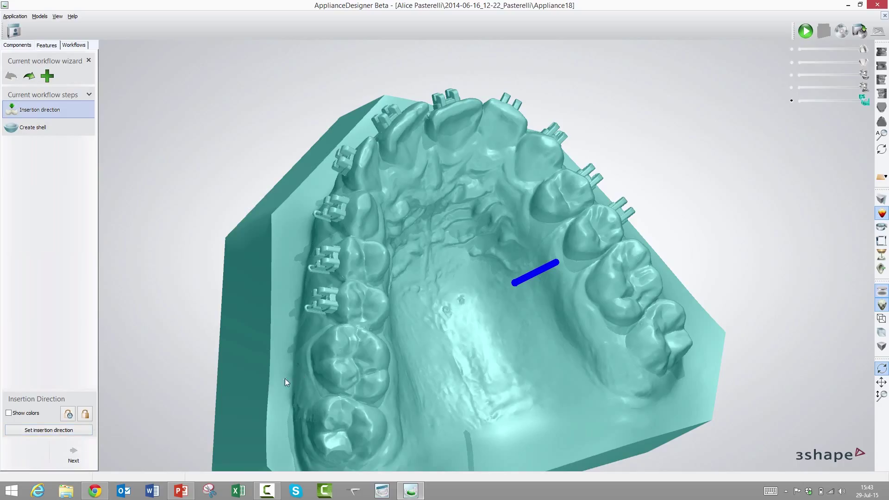
pyautogui.click(73, 454)
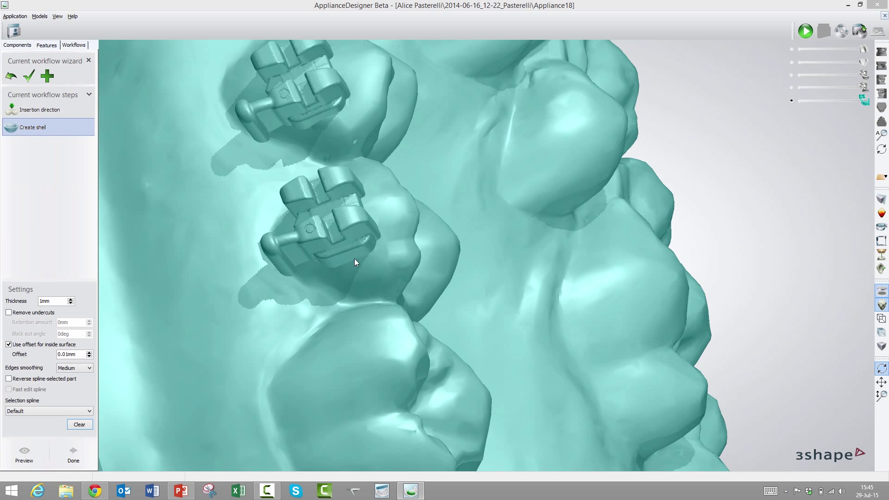
# Step: Orbit the jaw to view the bracket row from the palate side
pyautogui.moveTo(318, 298); pyautogui.dragTo(517, 280, button='right')
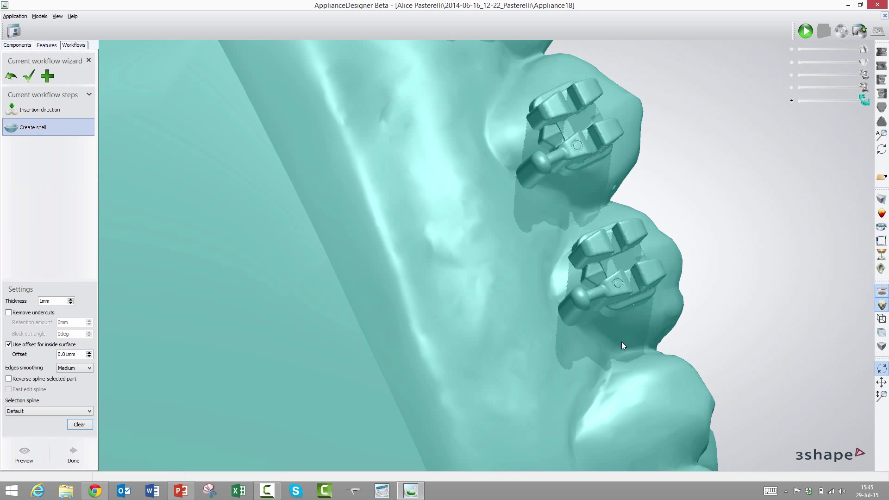
pyautogui.moveTo(621, 345); pyautogui.dragTo(609, 343, button='right')
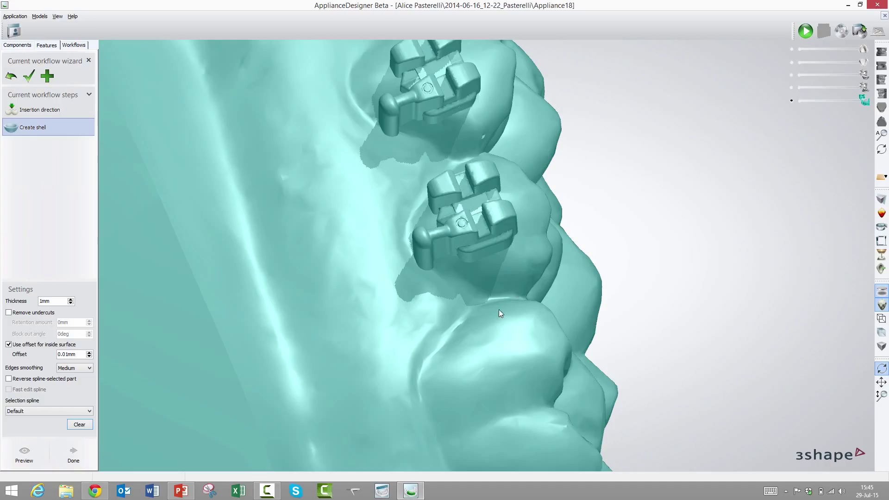
pyautogui.moveTo(497, 294); pyautogui.dragTo(490, 330, button='right')
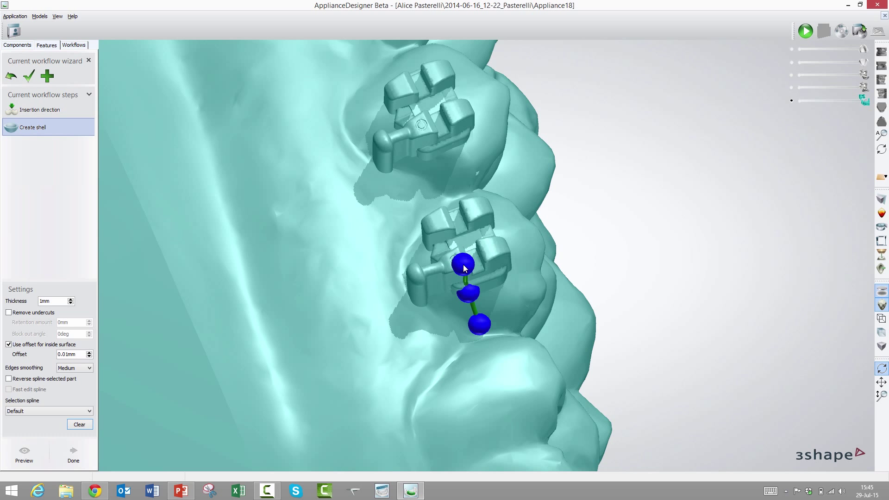
# Step: Add spline points across the lower bracket and onto the upper bracket
pyautogui.click(442, 212)
pyautogui.moveTo(454, 233); pyautogui.dragTo(426, 275, button='right')
pyautogui.click(495, 294)
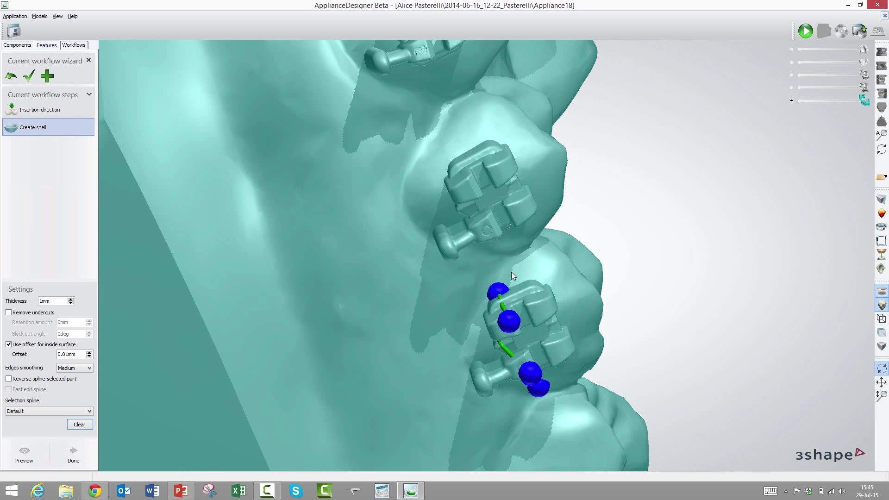
pyautogui.moveTo(515, 258); pyautogui.dragTo(499, 224, button='right')
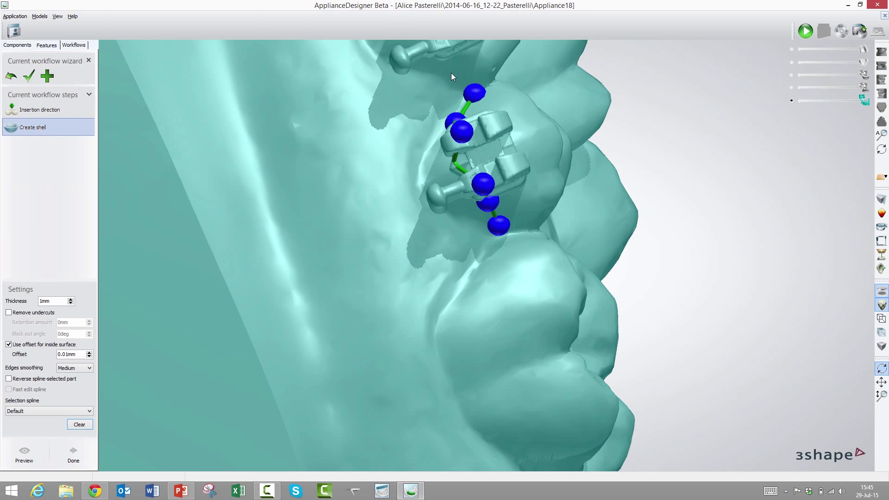
pyautogui.moveTo(450, 65); pyautogui.dragTo(408, 276, button='right')
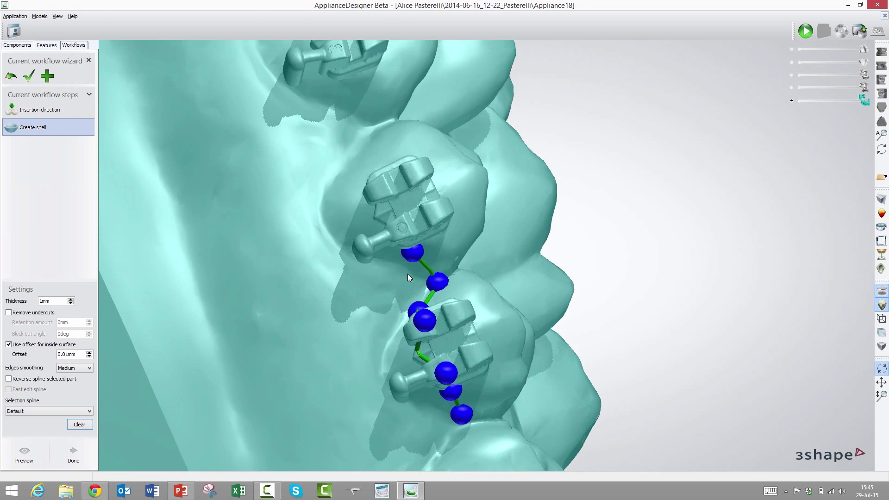
pyautogui.click(409, 231)
pyautogui.click(387, 214)
pyautogui.moveTo(388, 214); pyautogui.dragTo(392, 309, button='right')
# Step: Continue the spline past the upper bracket and around the tooth edge toward the palate
pyautogui.click(398, 338)
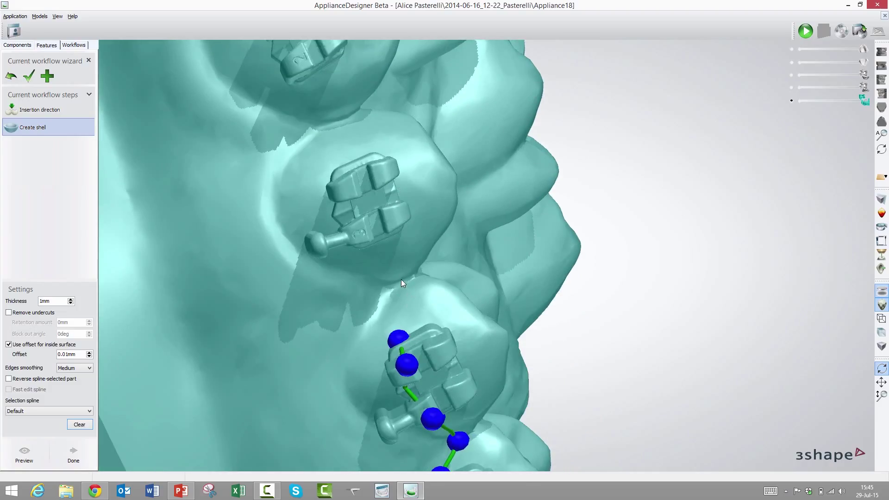
pyautogui.click(401, 280)
pyautogui.click(372, 248)
pyautogui.click(351, 176)
pyautogui.moveTo(351, 180); pyautogui.dragTo(352, 336, button='right')
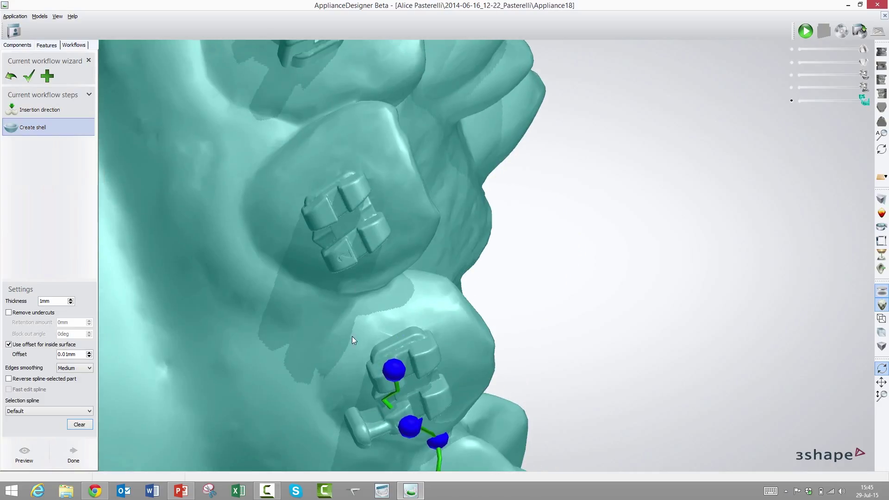
pyautogui.click(382, 357)
pyautogui.click(384, 293)
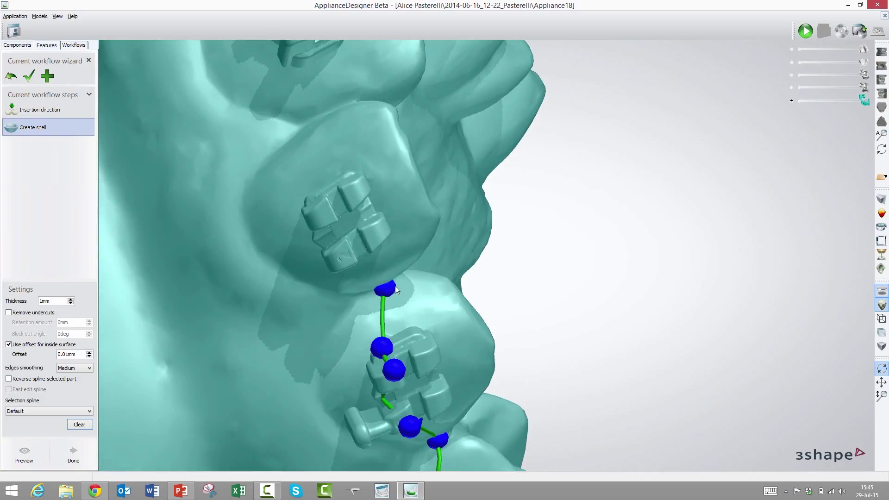
pyautogui.moveTo(395, 285); pyautogui.dragTo(319, 51, button='right')
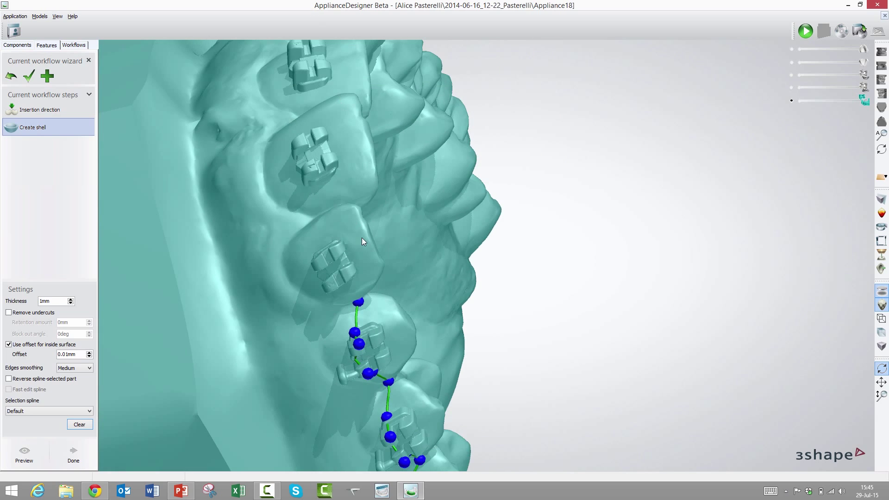
pyautogui.moveTo(362, 237); pyautogui.dragTo(373, 291, button='right')
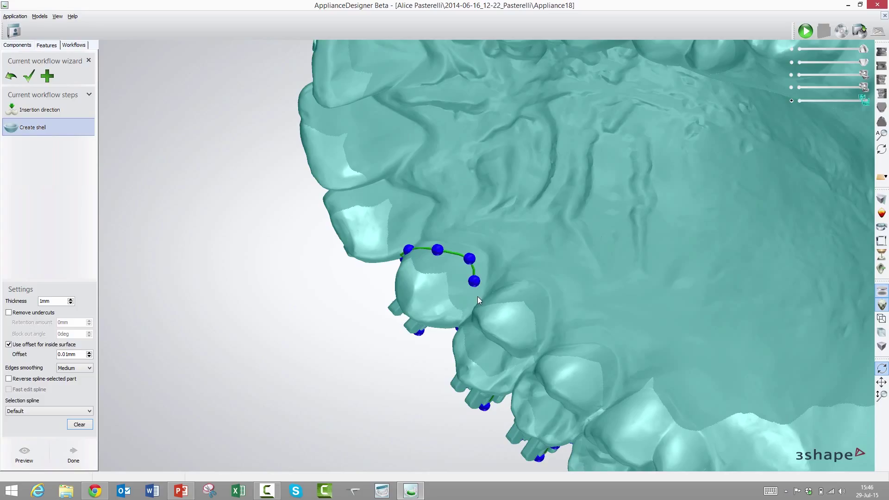
# Step: Add three more spline points along the palatal tooth outline
pyautogui.moveTo(521, 298); pyautogui.dragTo(508, 315, button='right')
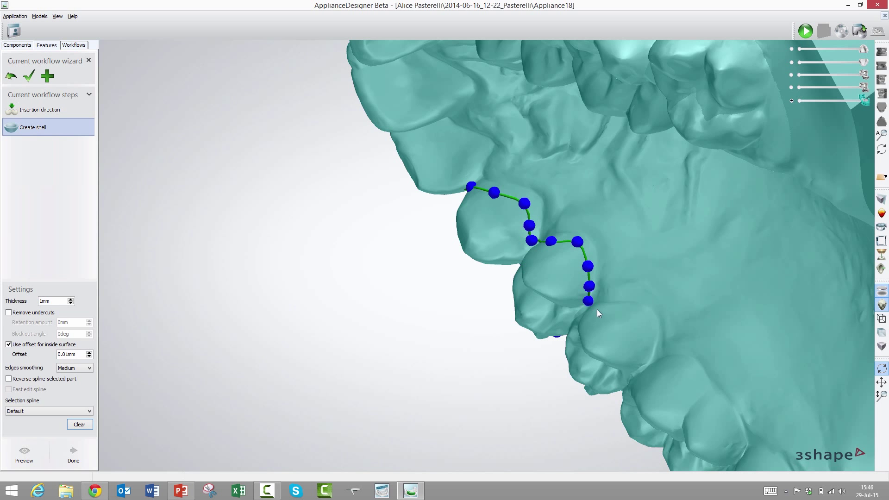
pyautogui.click(614, 309)
pyautogui.click(637, 313)
pyautogui.click(649, 341)
pyautogui.moveTo(643, 361); pyautogui.dragTo(551, 187, button='right')
pyautogui.moveTo(522, 250); pyautogui.dragTo(499, 301, button='right')
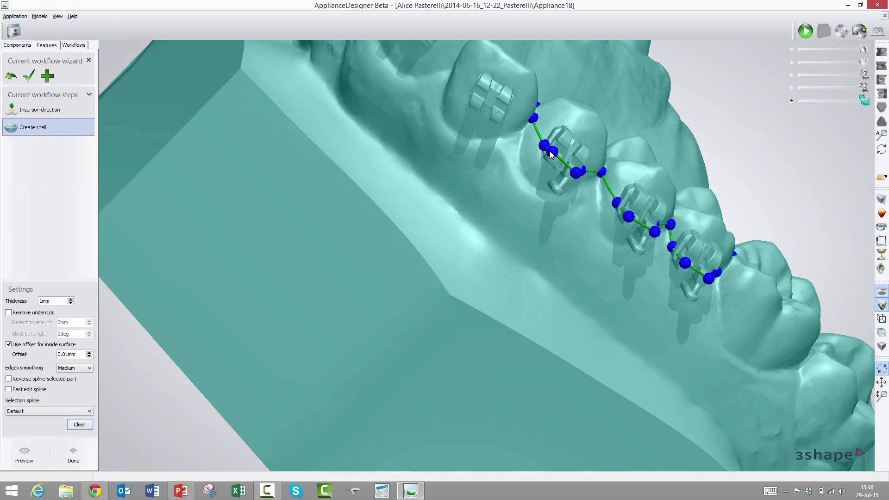
pyautogui.moveTo(548, 155); pyautogui.dragTo(488, 328, button='right')
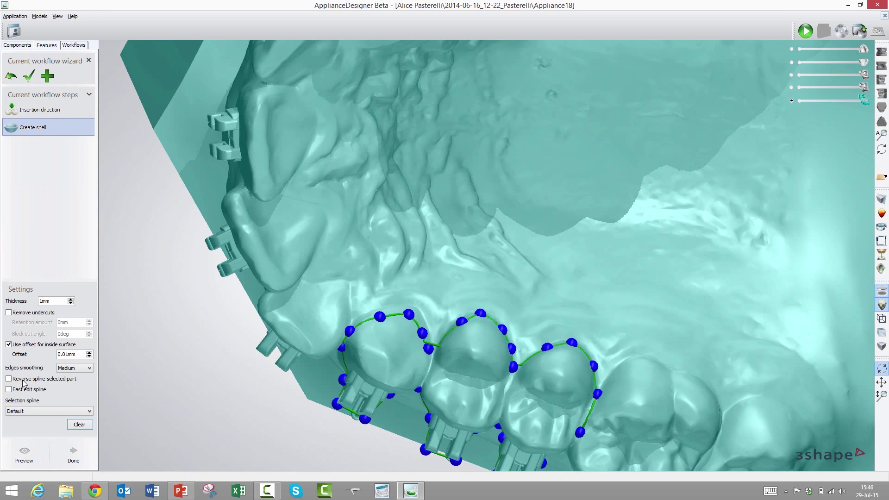
# Step: Enable Fast edit spline and draw a freehand stroke closing the spline around the teeth
pyautogui.click(9, 389)
pyautogui.moveTo(477, 231); pyautogui.dragTo(472, 313, button='right')
pyautogui.moveTo(422, 337); pyautogui.dragTo(466, 312)
pyautogui.moveTo(446, 369)
pyautogui.mouseDown(button='right')
pyautogui.moveTo(462, 371)
pyautogui.moveTo(466, 304)
pyautogui.moveTo(296, 313)
pyautogui.mouseUp(button='right')
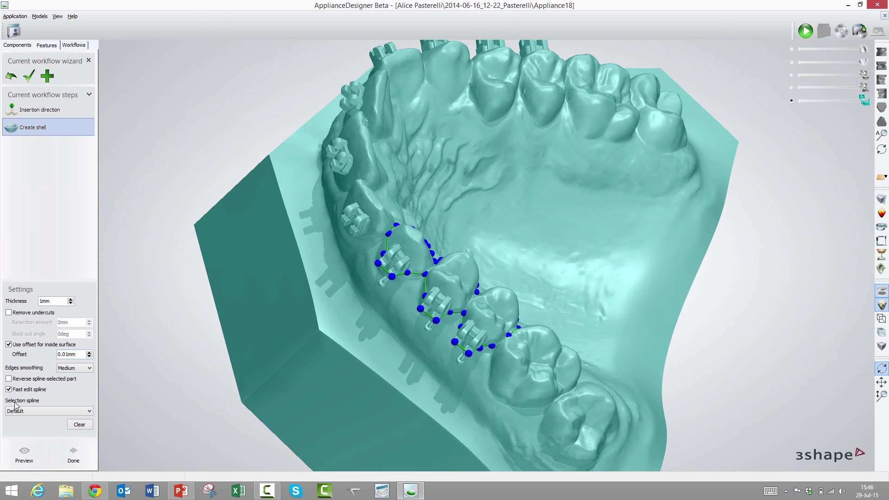
# Step: Preview the Max1 shell over the three bracketed teeth, check it, and finalise it
pyautogui.click(23, 452)
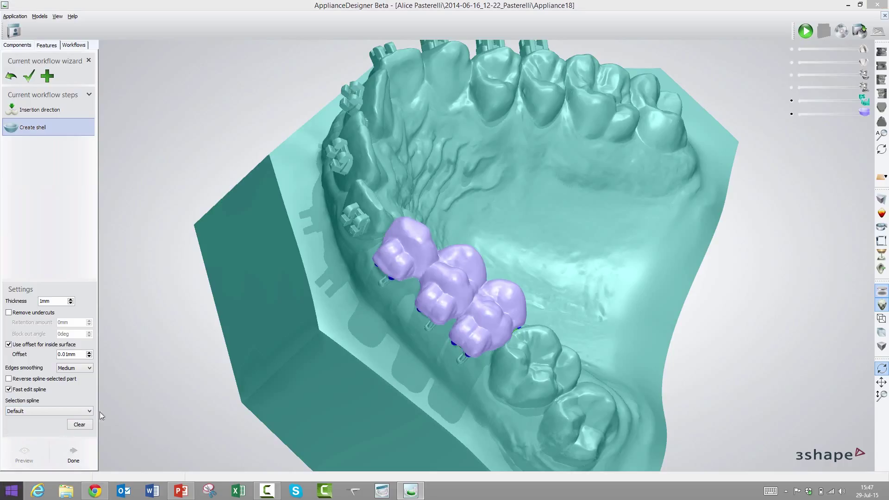
pyautogui.moveTo(409, 353); pyautogui.dragTo(450, 334, button='right')
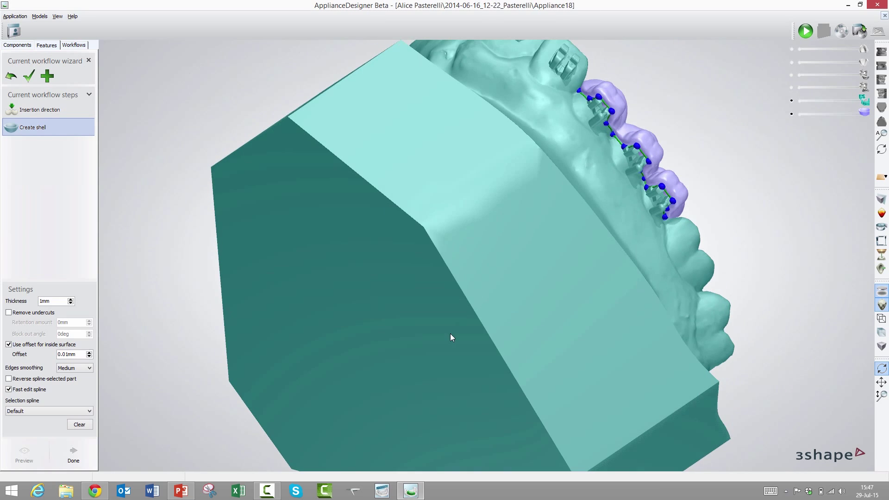
pyautogui.click(73, 454)
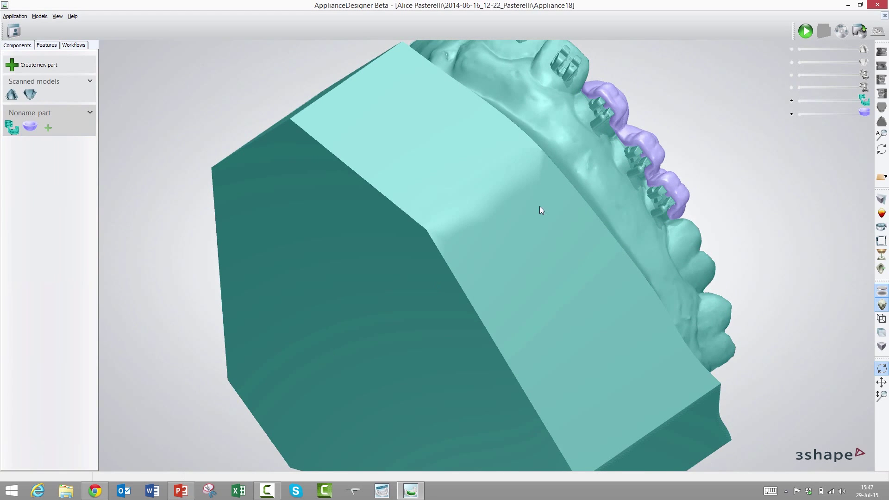
pyautogui.moveTo(540, 206)
pyautogui.mouseDown(button='right')
pyautogui.moveTo(473, 395)
pyautogui.moveTo(538, 302)
pyautogui.moveTo(554, 324)
pyautogui.moveTo(517, 341)
pyautogui.moveTo(440, 340)
pyautogui.moveTo(618, 217)
pyautogui.moveTo(451, 291)
pyautogui.moveTo(357, 293)
pyautogui.moveTo(530, 293)
pyautogui.moveTo(376, 223)
pyautogui.mouseUp(button='right')
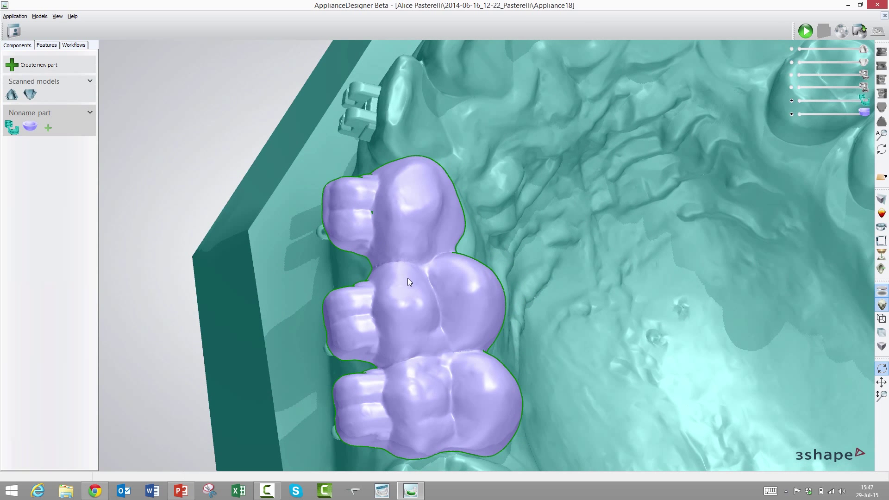
pyautogui.rightClick(409, 301)
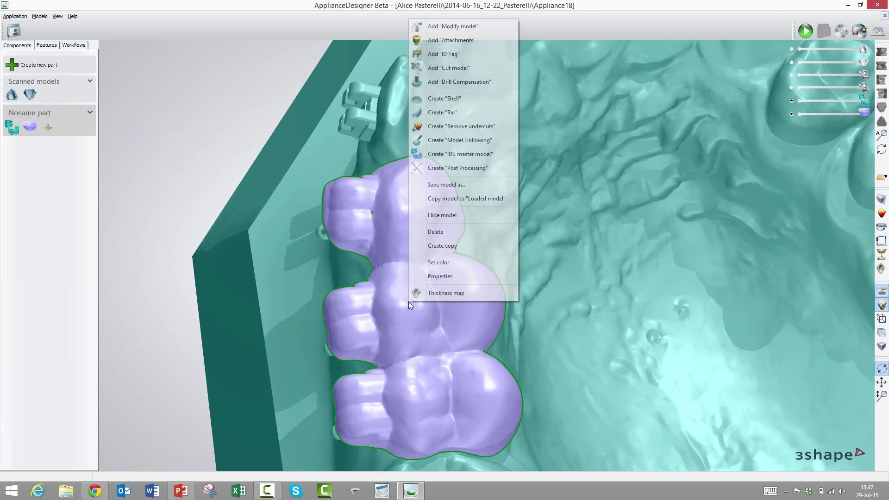
pyautogui.click(382, 235)
pyautogui.moveTo(439, 366); pyautogui.dragTo(381, 138, button='right')
pyautogui.moveTo(380, 135); pyautogui.dragTo(399, 271, button='middle')
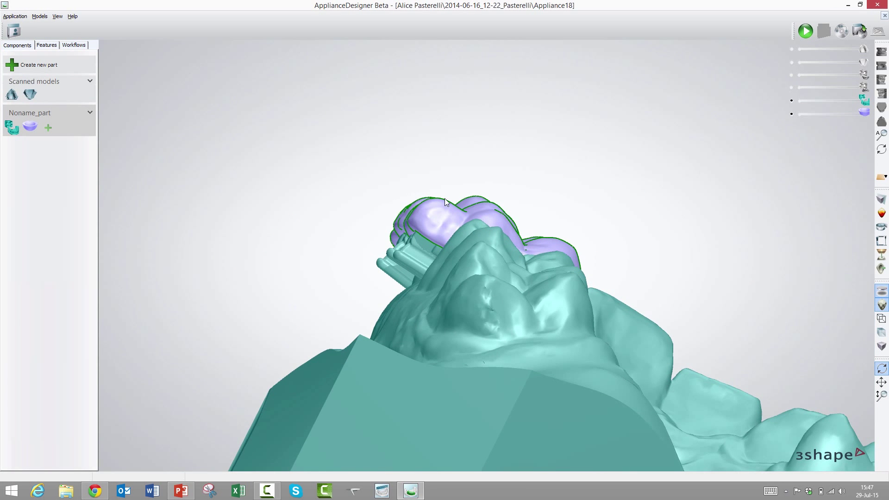
pyautogui.moveTo(478, 218); pyautogui.dragTo(481, 275, button='right')
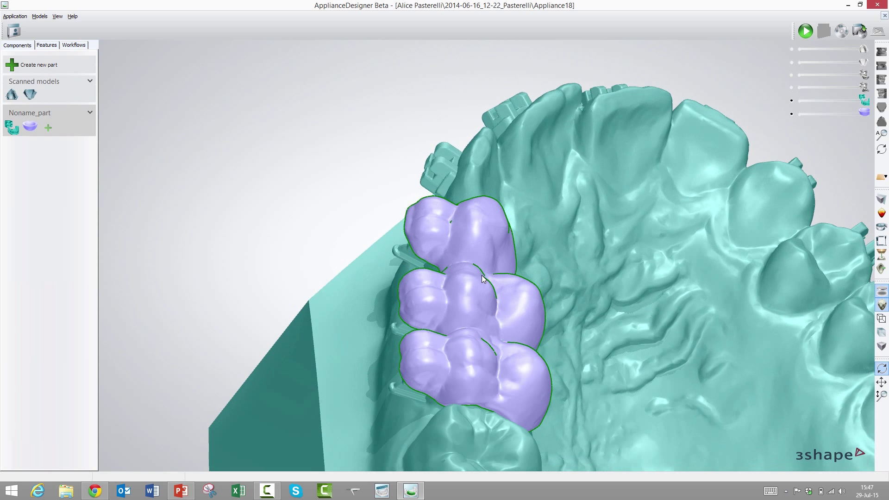
pyautogui.moveTo(415, 224); pyautogui.dragTo(353, 296, button='right')
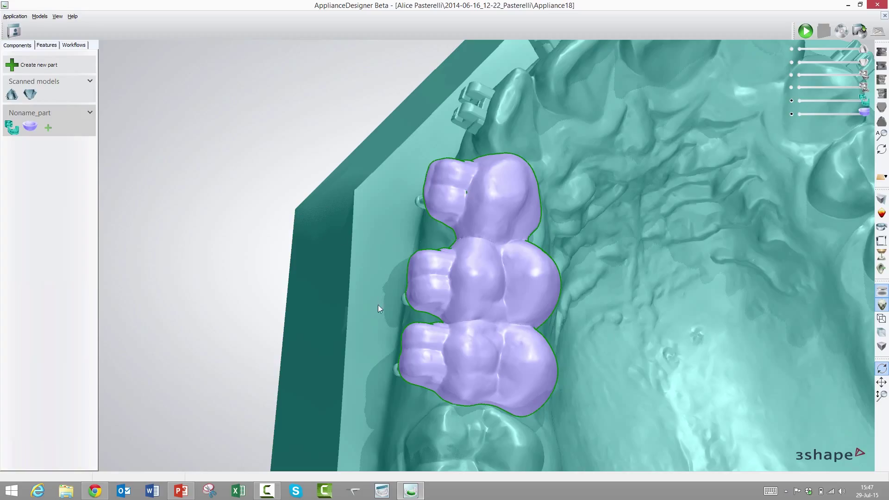
pyautogui.moveTo(528, 376); pyautogui.dragTo(473, 324)
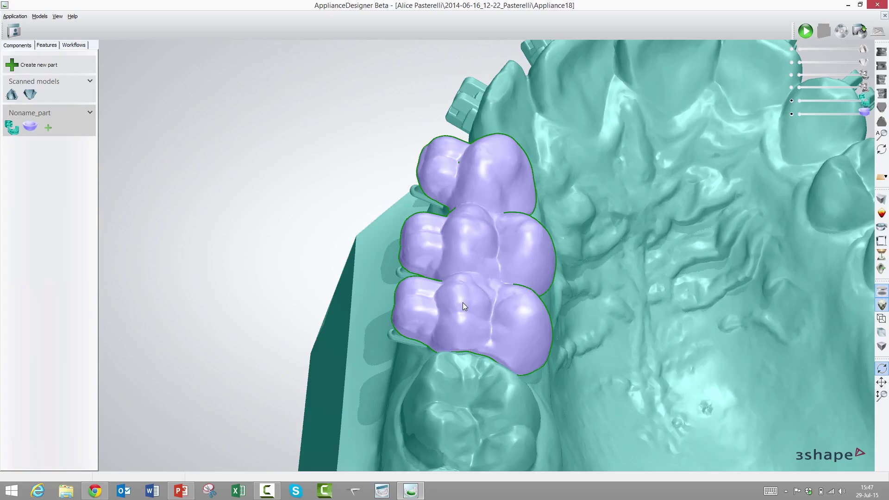
# Step: Start Modify model on the purple shell with the Reduce thickness sculpt tool
pyautogui.rightClick(470, 307)
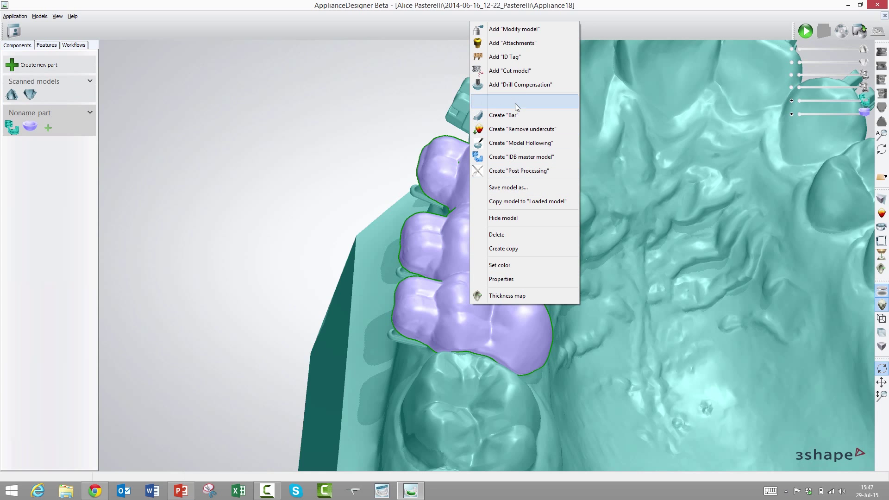
pyautogui.click(525, 32)
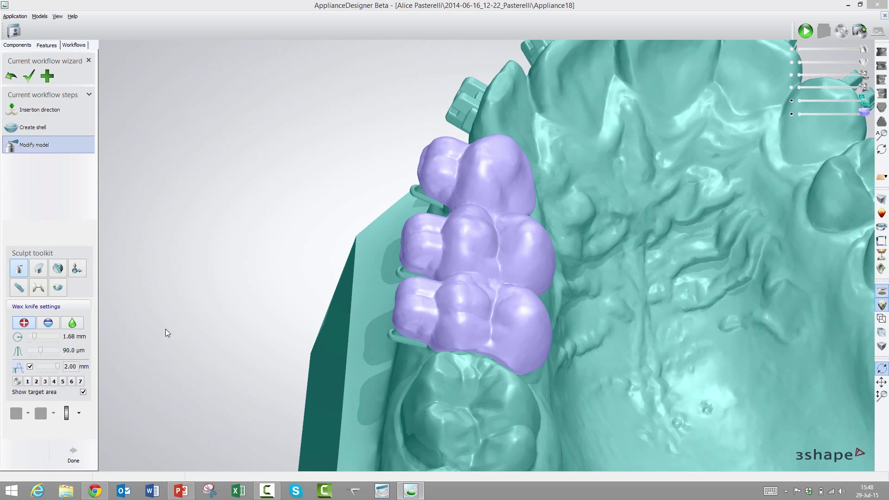
pyautogui.click(57, 287)
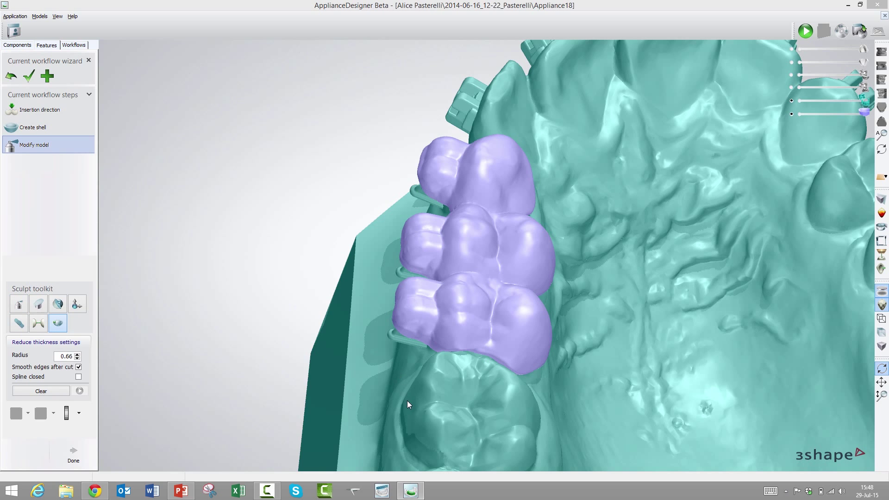
pyautogui.moveTo(407, 401); pyautogui.dragTo(467, 361, button='right')
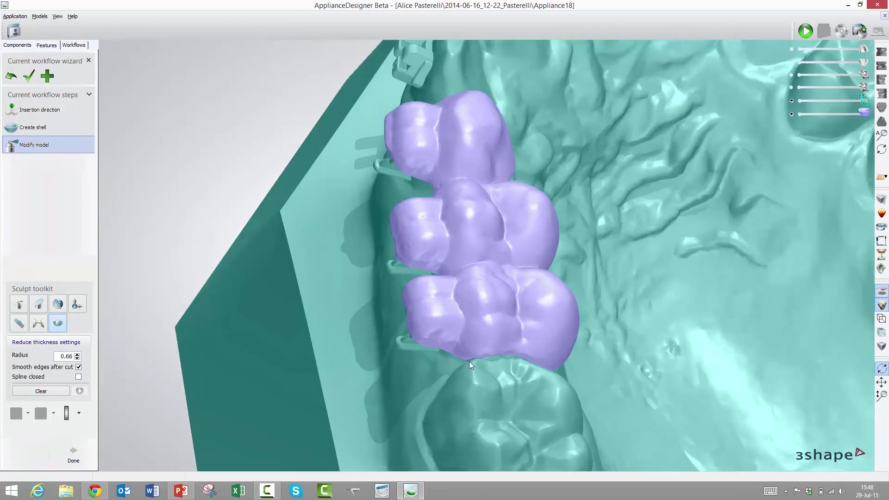
pyautogui.scroll(5, 515, 380)
pyautogui.moveTo(515, 379); pyautogui.dragTo(504, 380, button='right')
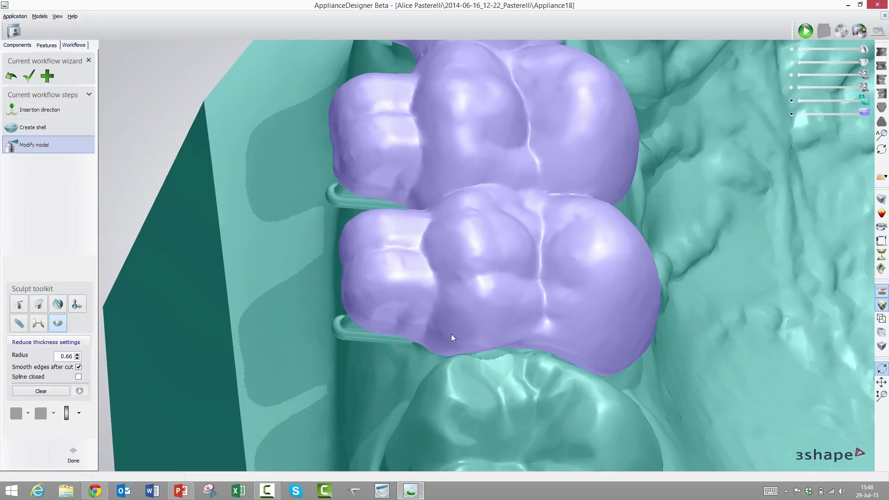
# Step: Trace the thinning path up the middle of the lower and middle crowns
pyautogui.click(488, 345)
pyautogui.click(491, 309)
pyautogui.click(487, 269)
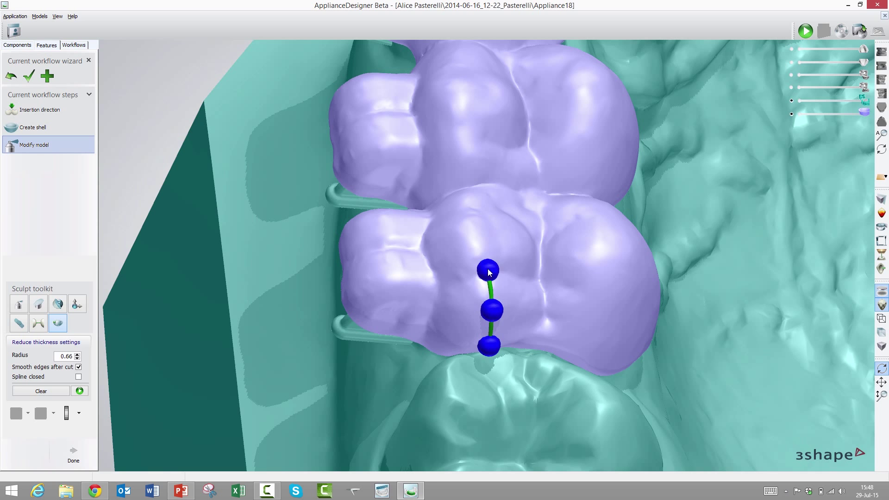
pyautogui.click(485, 214)
pyautogui.click(482, 183)
pyautogui.click(477, 154)
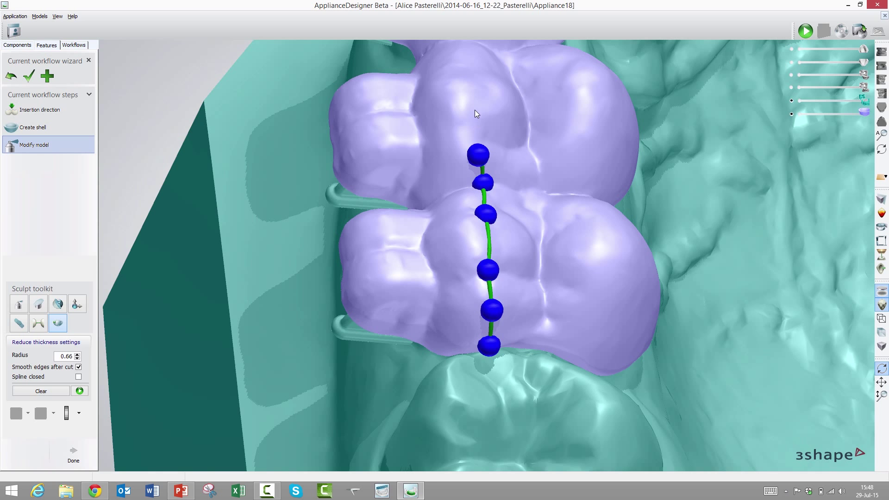
pyautogui.click(474, 106)
pyautogui.moveTo(442, 130); pyautogui.dragTo(437, 259, button='right')
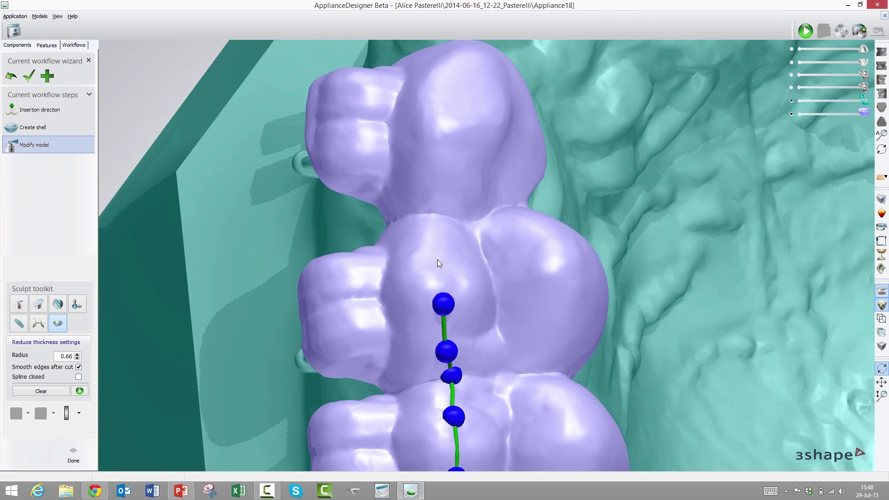
# Step: Extend the thinning path up and over the top crown, ending the spline there
pyautogui.click(438, 262)
pyautogui.click(447, 215)
pyautogui.click(445, 178)
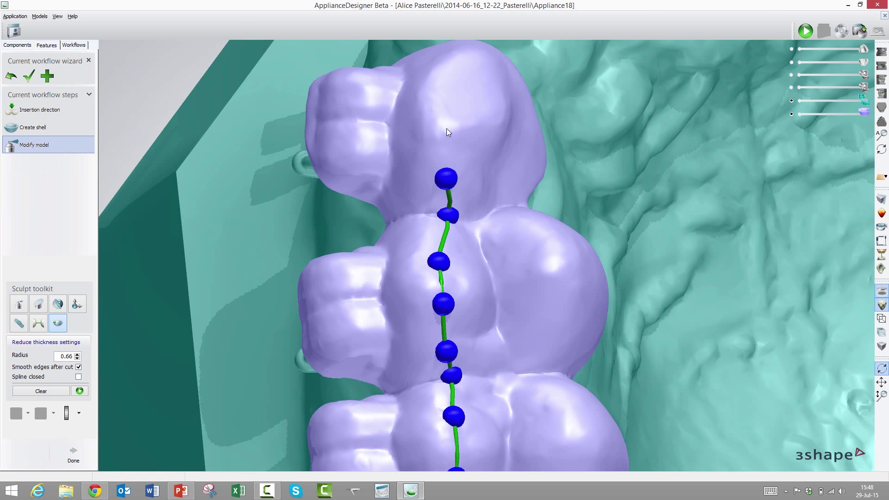
pyautogui.click(446, 128)
pyautogui.click(441, 85)
pyautogui.moveTo(436, 90); pyautogui.dragTo(414, 287, button='right')
pyautogui.click(412, 285)
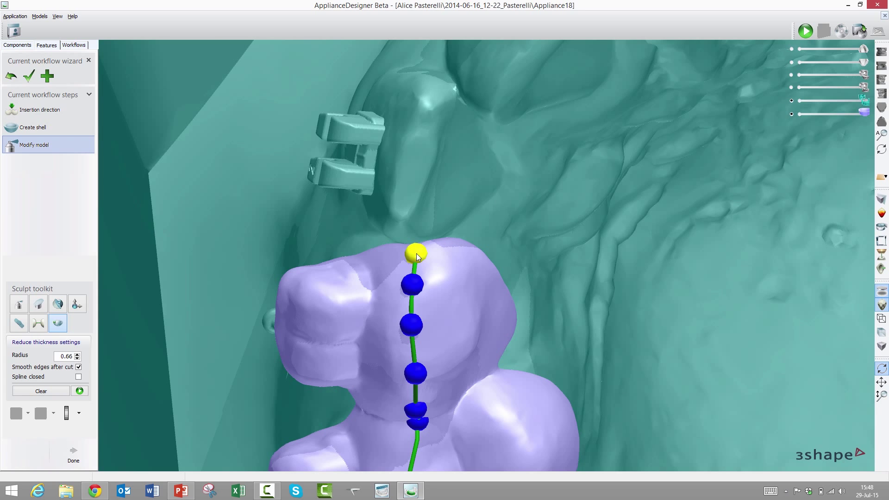
pyautogui.click(415, 252)
# Step: Drag one path point to straighten the groove line, then review the crowns frontally
pyautogui.moveTo(299, 360); pyautogui.dragTo(366, 269, button='right')
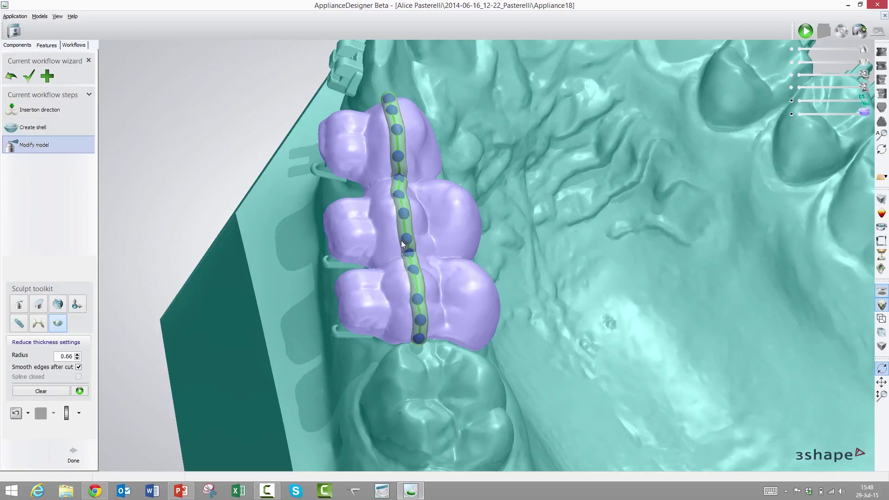
pyautogui.moveTo(402, 234); pyautogui.dragTo(398, 231)
pyautogui.moveTo(298, 325); pyautogui.dragTo(400, 337, button='right')
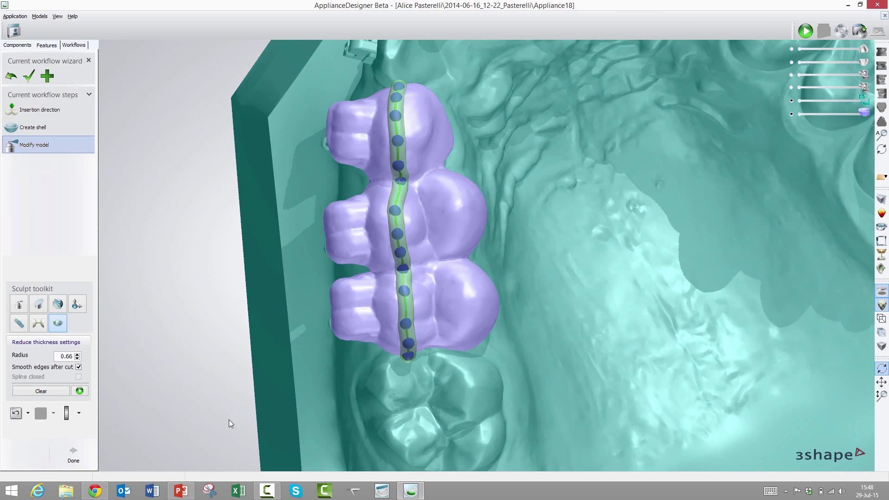
# Step: Apply the thickness reduction along the path and inspect the groove on all three crowns
pyautogui.click(79, 391)
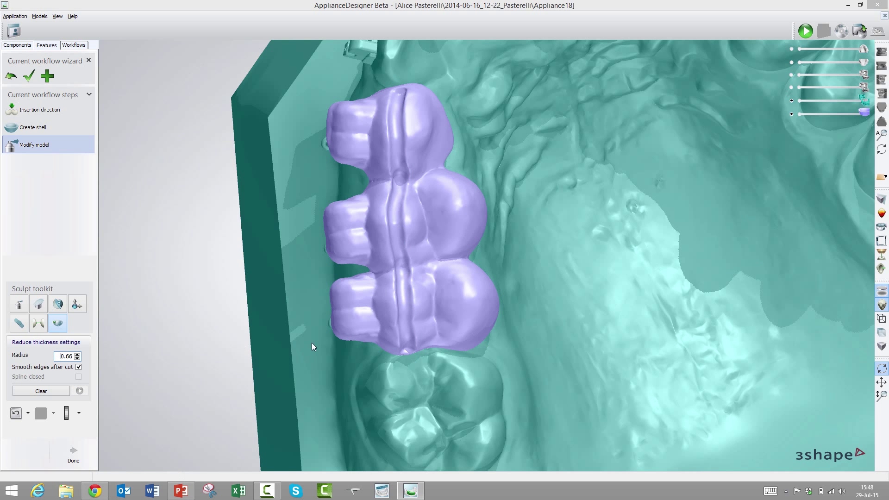
pyautogui.moveTo(312, 347); pyautogui.dragTo(355, 285, button='right')
pyautogui.scroll(5, 360, 318)
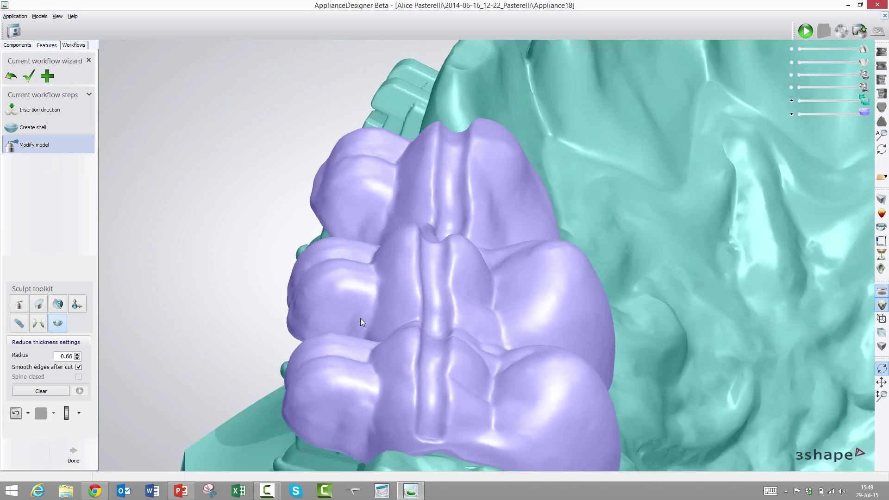
pyautogui.moveTo(360, 318); pyautogui.dragTo(435, 401, button='right')
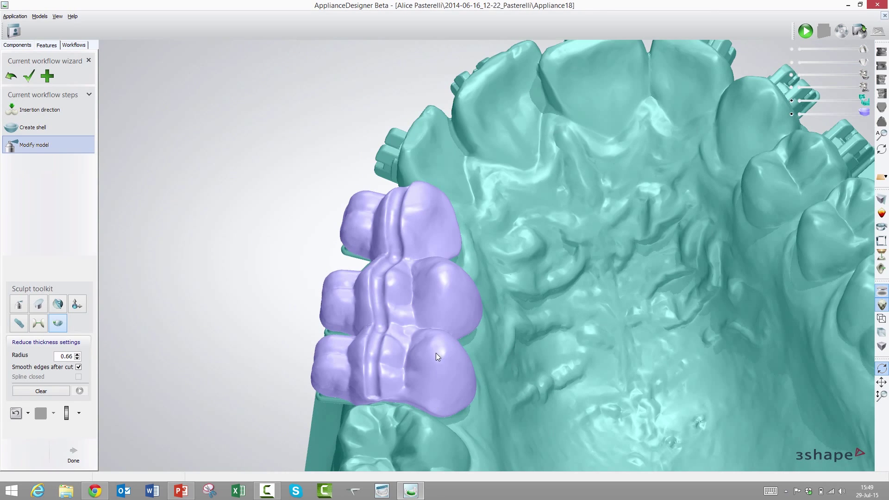
pyautogui.moveTo(444, 281); pyautogui.dragTo(407, 432, button='right')
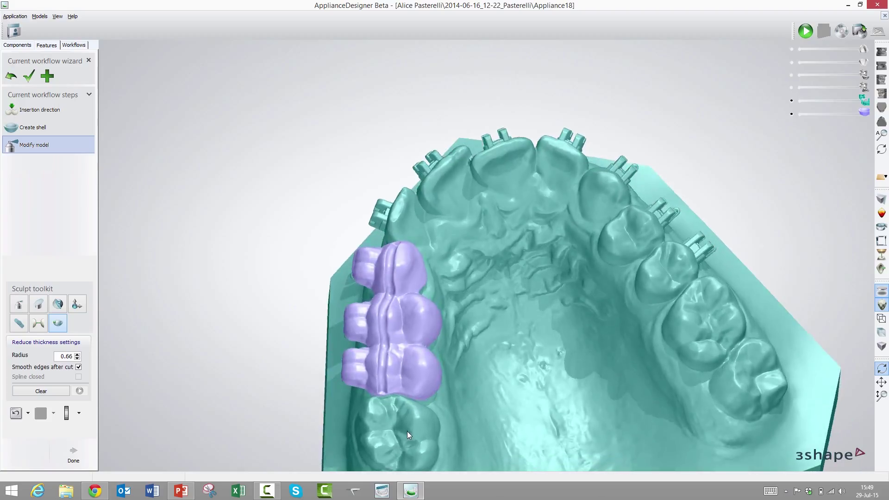
# Step: Finish the Modify model step and bring up the Max1 shell's operations menu
pyautogui.click(75, 449)
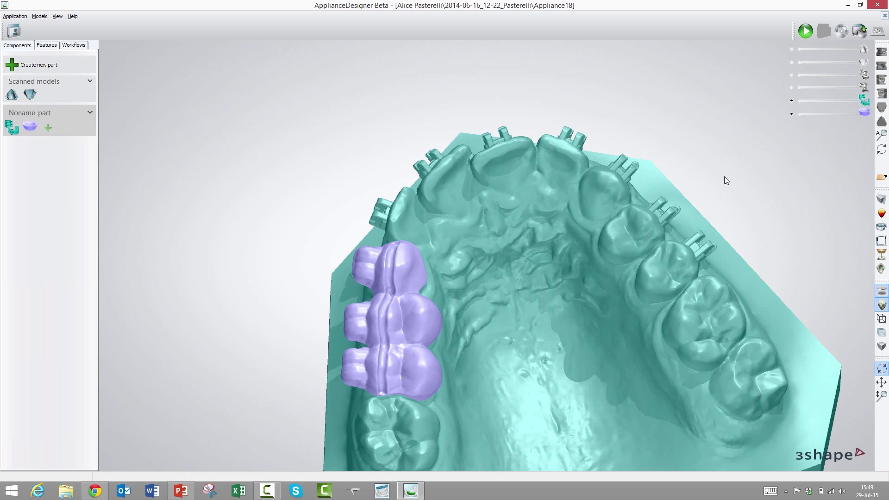
pyautogui.moveTo(570, 367); pyautogui.dragTo(424, 305, button='right')
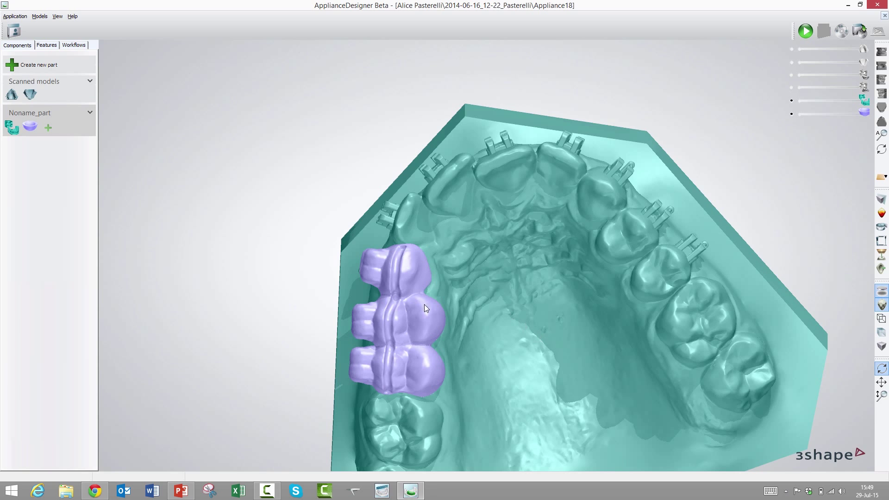
pyautogui.rightClick(404, 318)
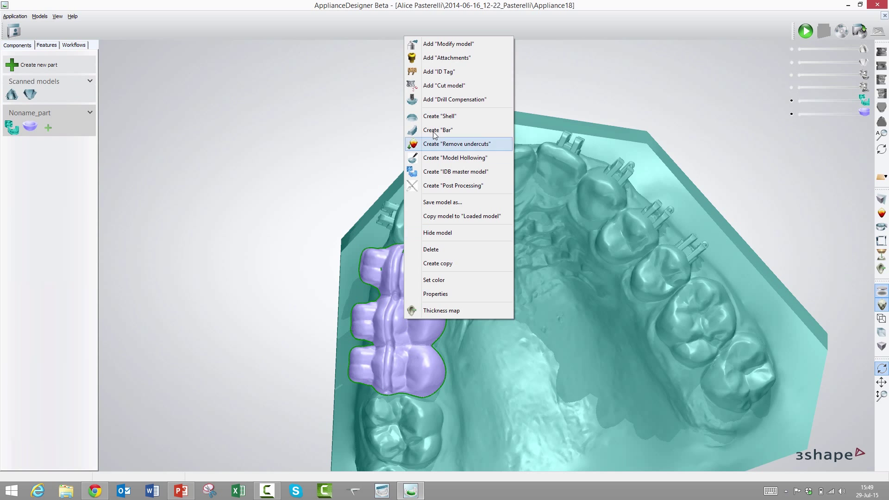
# Step: Add a Cut model step and apply a cutting spline looped between the teeth at 0.75mm fillet radius
pyautogui.click(448, 88)
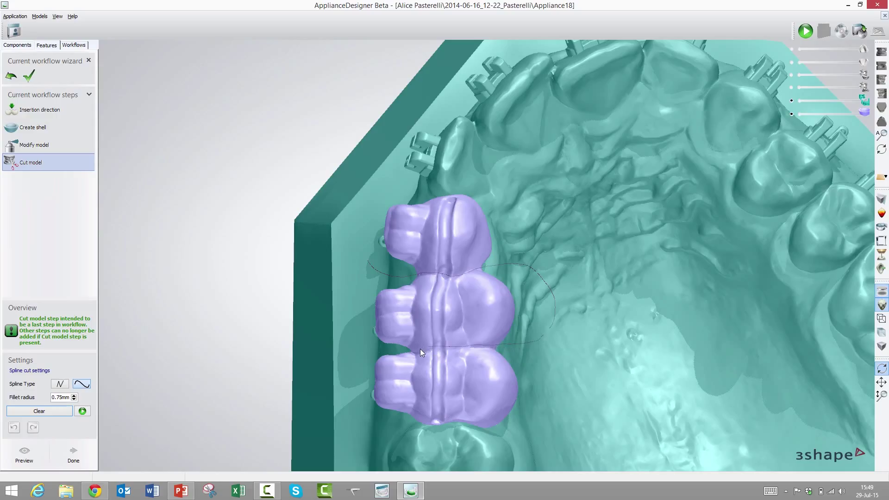
pyautogui.click(360, 349)
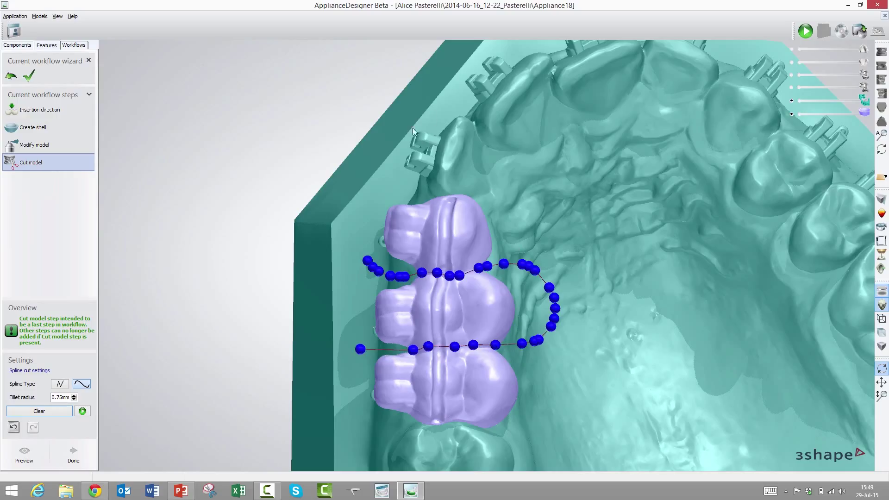
pyautogui.click(83, 412)
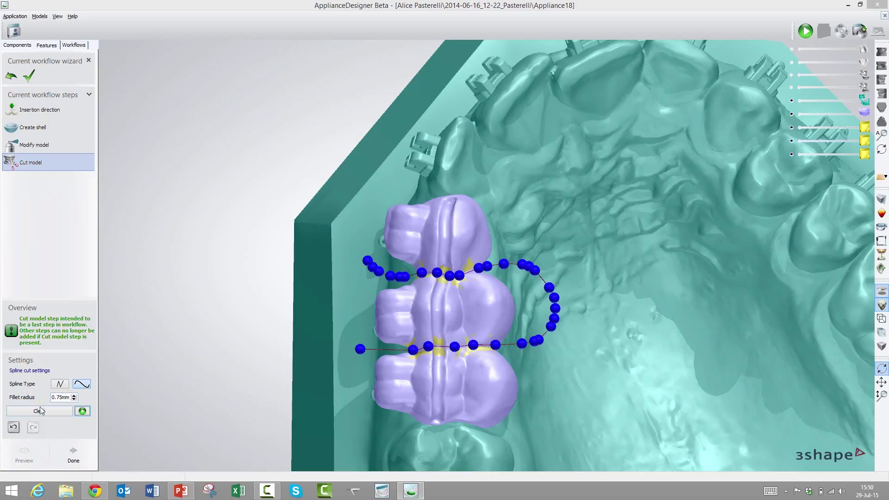
# Step: Finish the cut, hide the purple shell, and show the three yellow model pieces
pyautogui.click(75, 453)
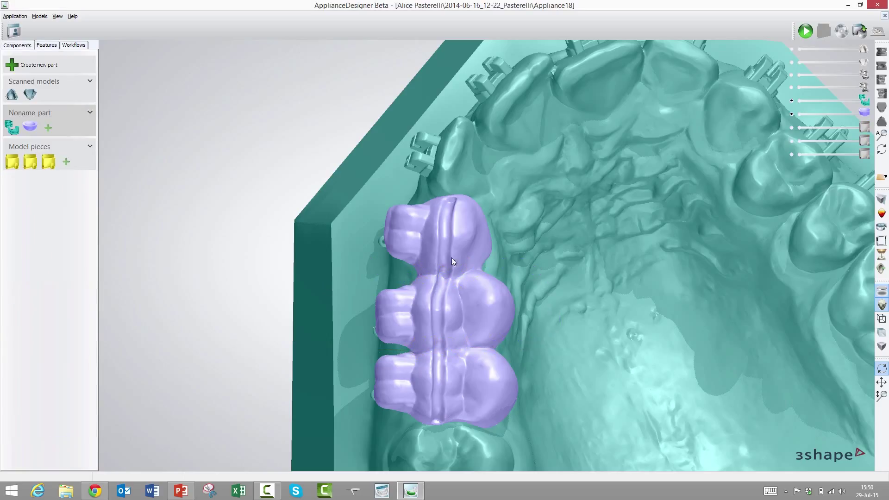
pyautogui.click(792, 115)
pyautogui.click(792, 127)
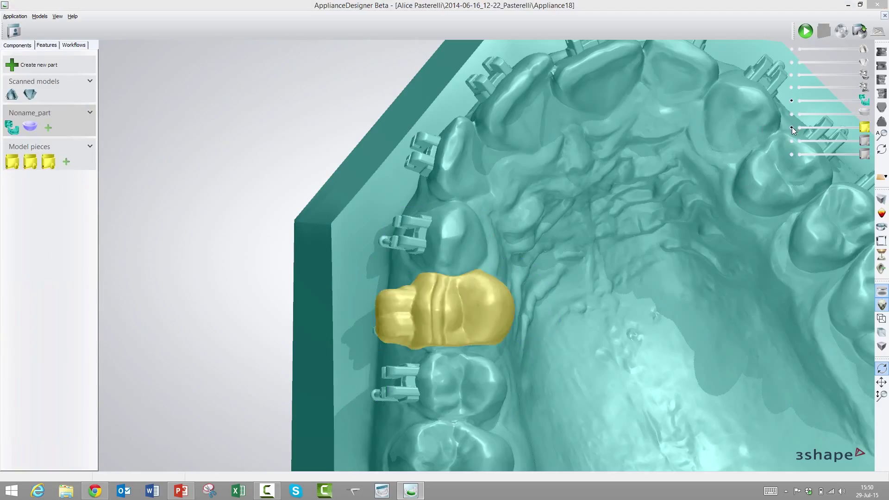
pyautogui.click(792, 141)
pyautogui.click(792, 154)
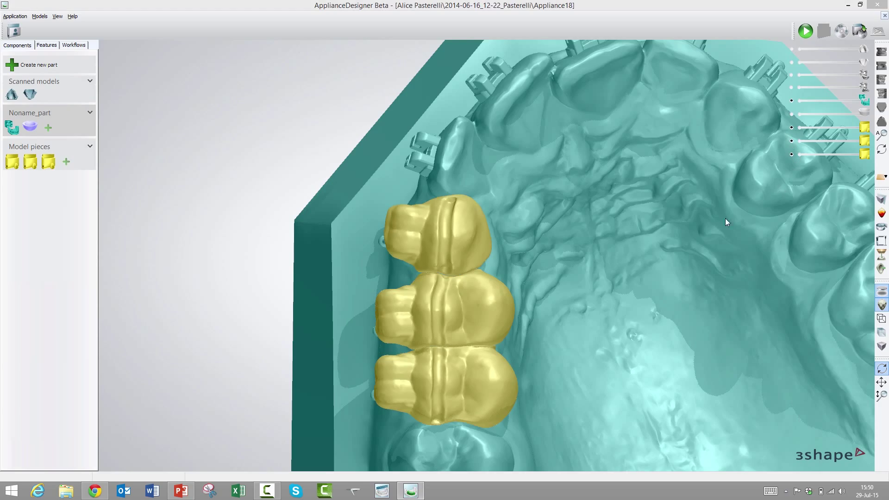
pyautogui.moveTo(651, 284); pyautogui.dragTo(696, 291, button='right')
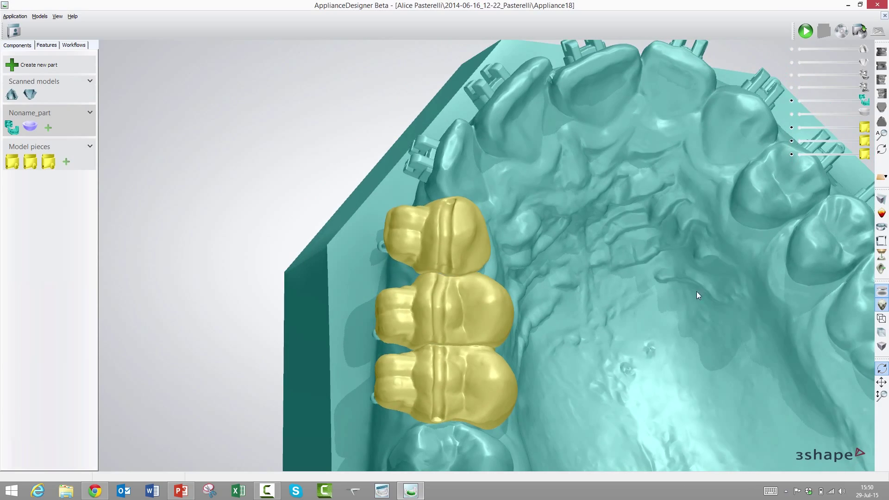
pyautogui.click(881, 318)
pyautogui.scroll(5, 430, 335)
pyautogui.scroll(4, 430, 335)
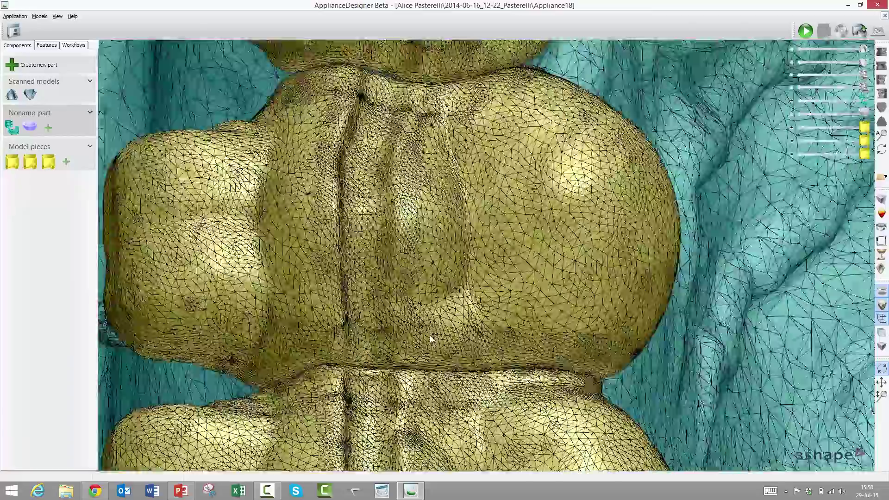
pyautogui.moveTo(430, 335); pyautogui.dragTo(435, 227, button='right')
pyautogui.scroll(-3, 434, 287)
pyautogui.scroll(3, 444, 263)
pyautogui.moveTo(444, 263); pyautogui.dragTo(426, 273, button='right')
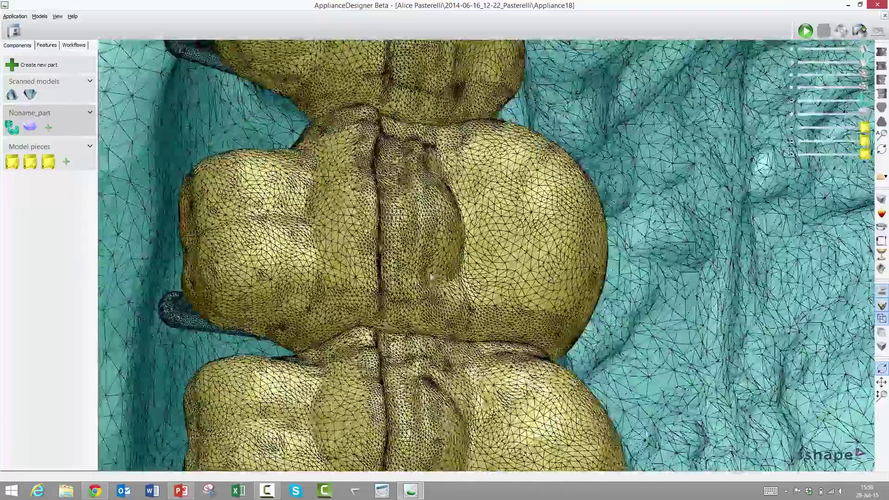
pyautogui.scroll(2, 427, 273)
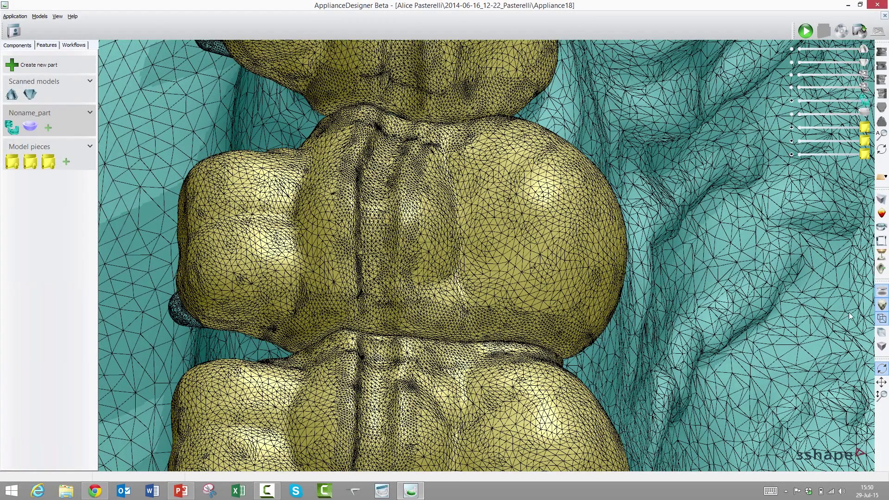
pyautogui.click(881, 319)
pyautogui.scroll(-3, 712, 284)
pyautogui.moveTo(681, 301); pyautogui.dragTo(606, 323, button='right')
pyautogui.scroll(-3, 596, 315)
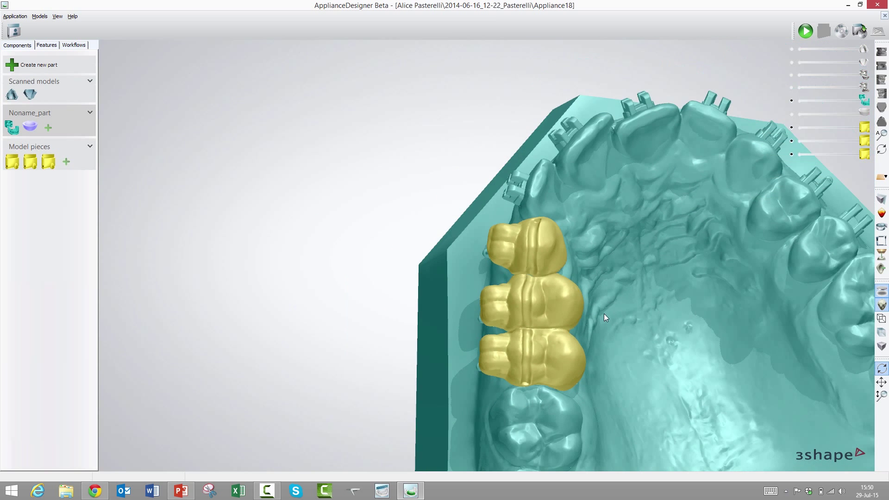